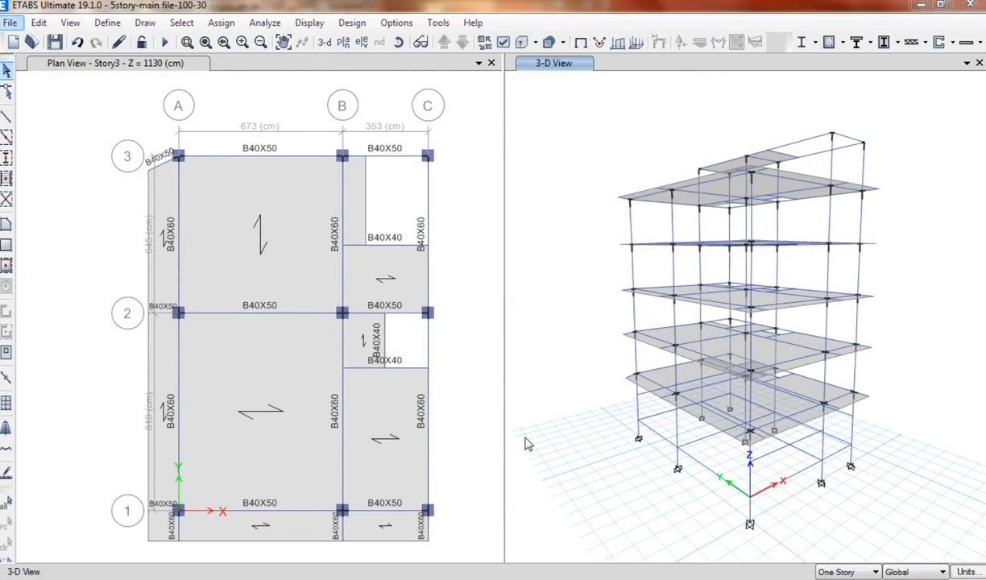
Set the tension-controlled phi factor to 100 in the concrete frame design preferences
{"action": "left_click", "coordinate": [845, 43]}
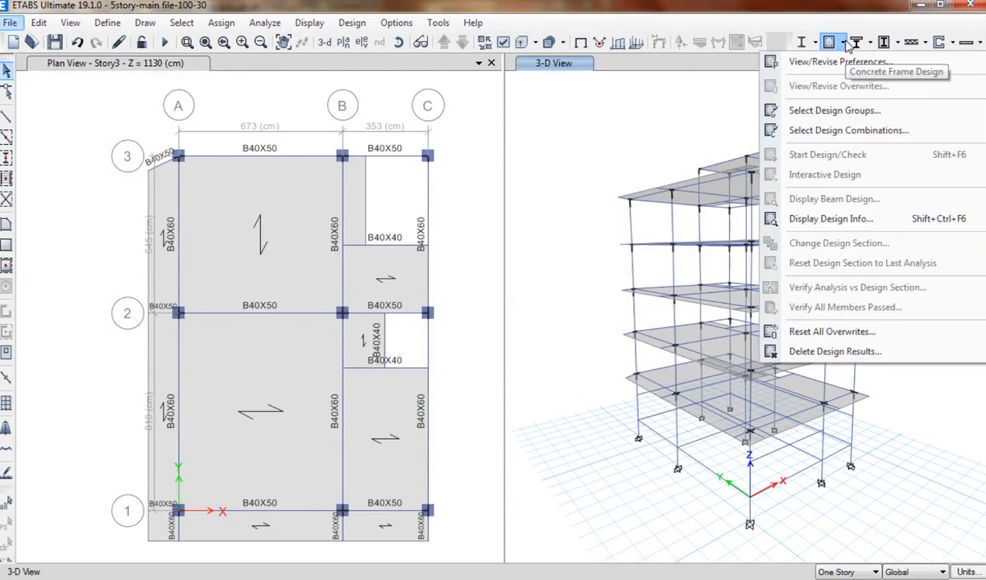
{"action": "left_click", "coordinate": [845, 60]}
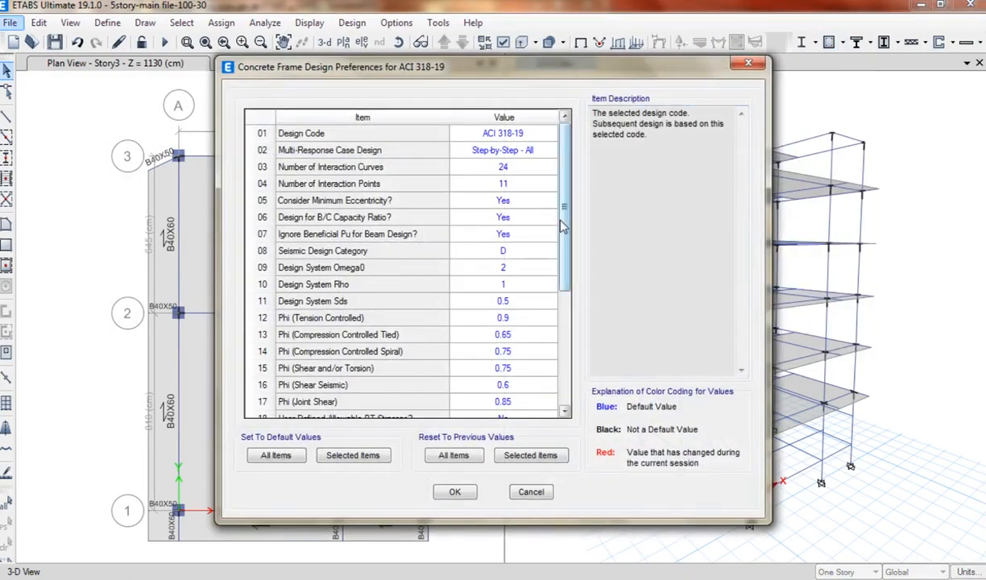
{"action": "left_click_drag", "start_coordinate": [564, 229], "coordinate": [568, 310]}
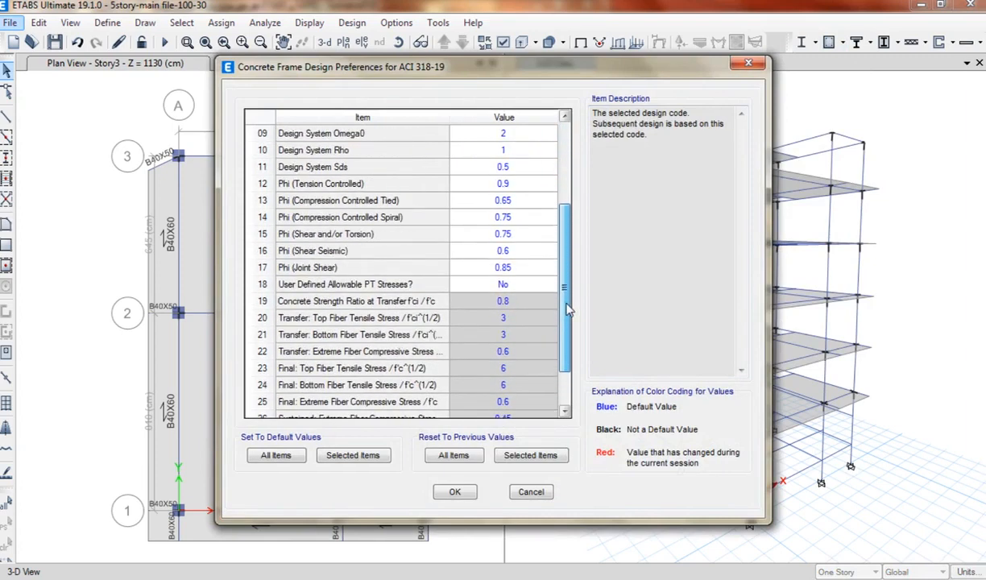
{"action": "left_click", "coordinate": [520, 183]}
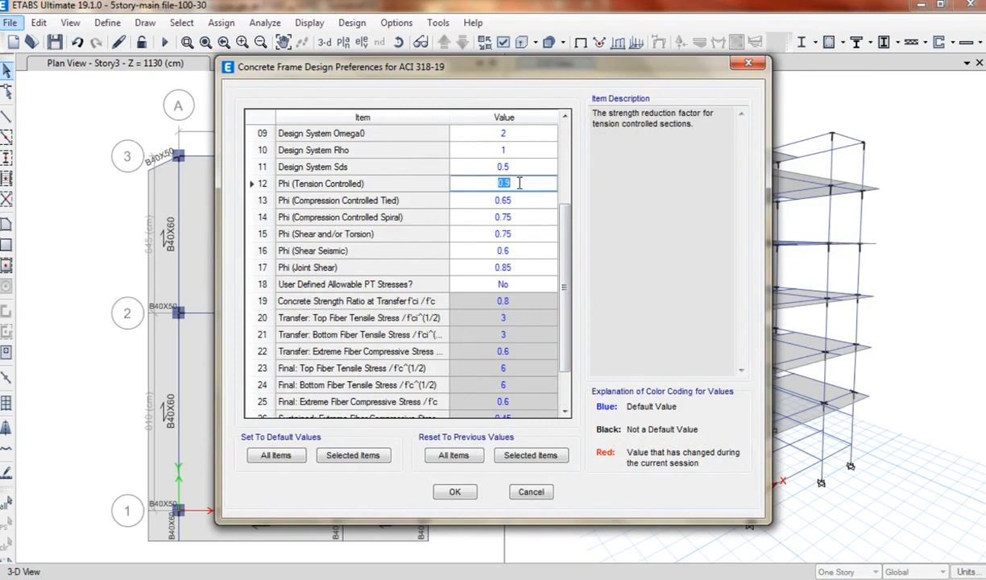
{"action": "type", "text": "100"}
{"action": "key", "text": "Return"}
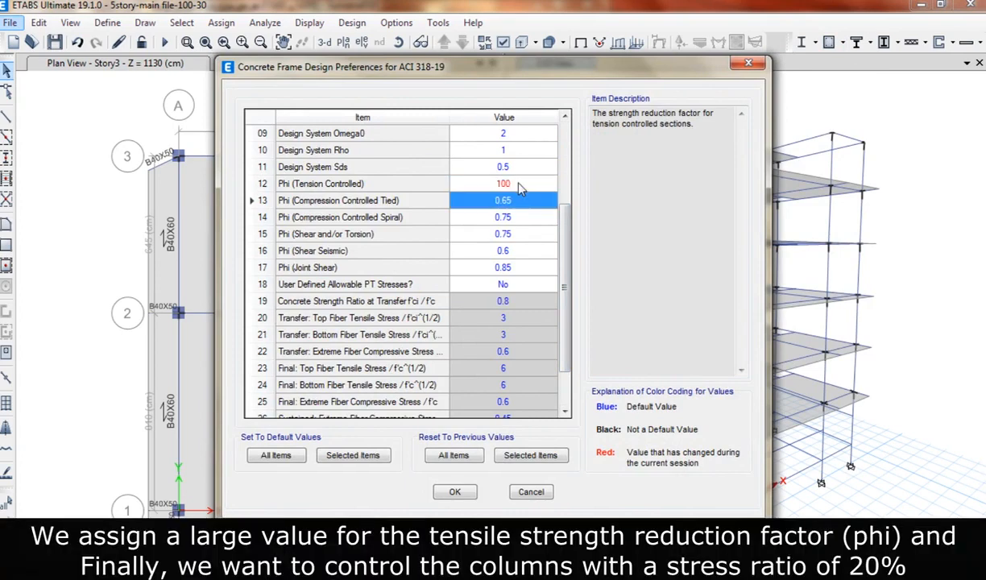
Set the utilization factor limit to 0.2 and apply the concrete frame design preferences
{"action": "scroll", "coordinate": [566, 303], "scroll_direction": "down", "scroll_amount": 2}
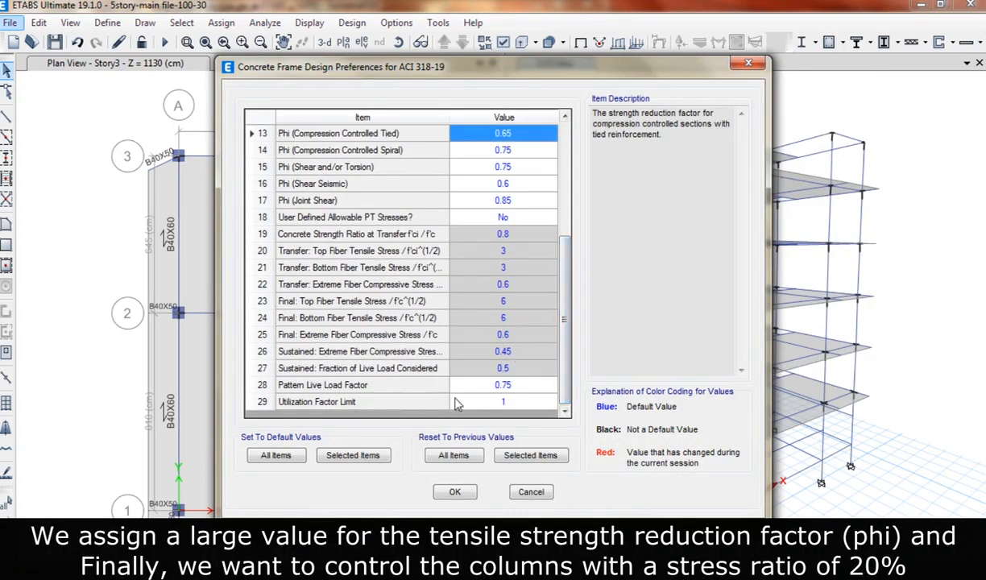
{"action": "left_click", "coordinate": [480, 401]}
{"action": "key", "text": "Return"}
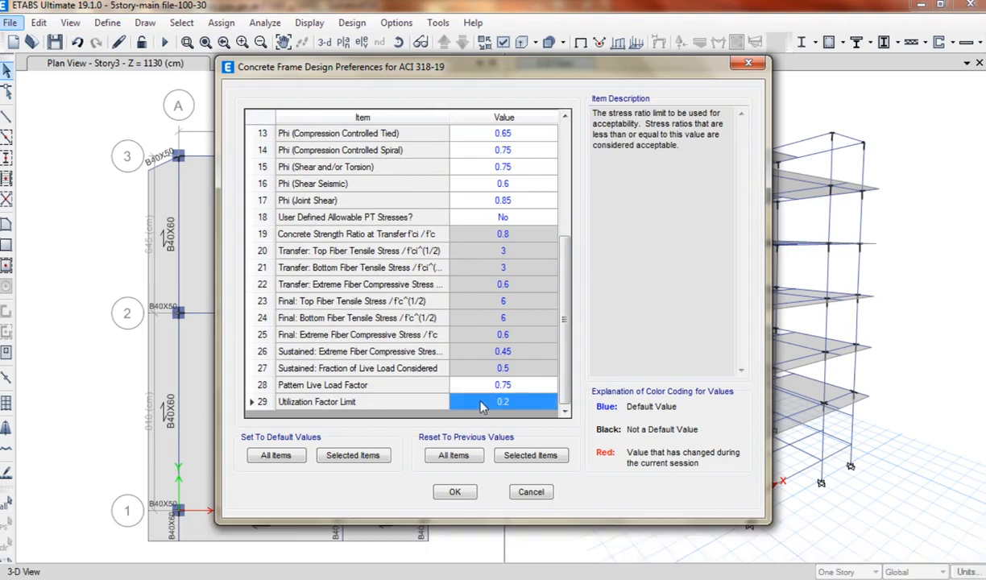
{"action": "left_click", "coordinate": [455, 491]}
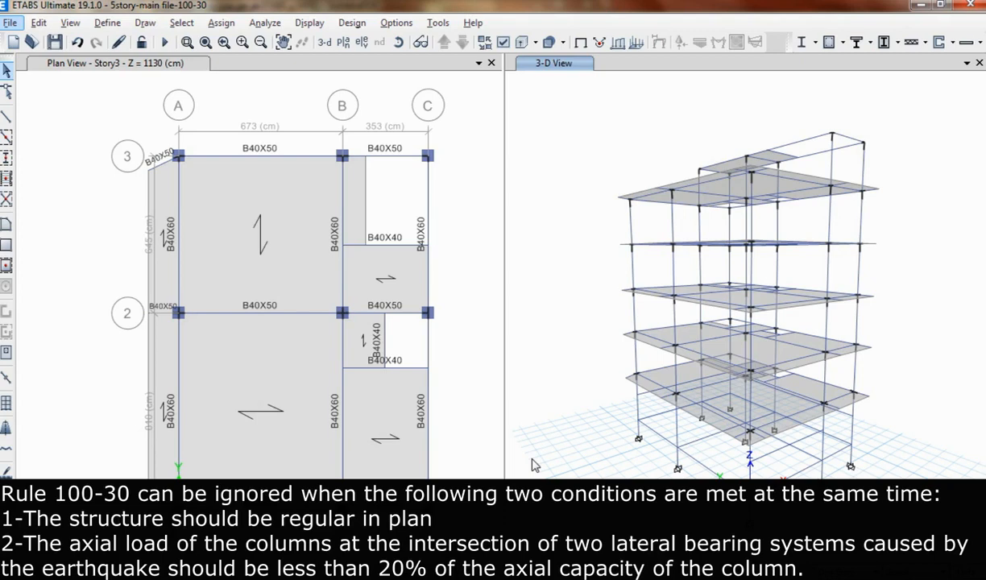
Select all columns in the model by object type
{"action": "left_click", "coordinate": [182, 23]}
{"action": "mouse_move", "coordinate": [206, 42]}
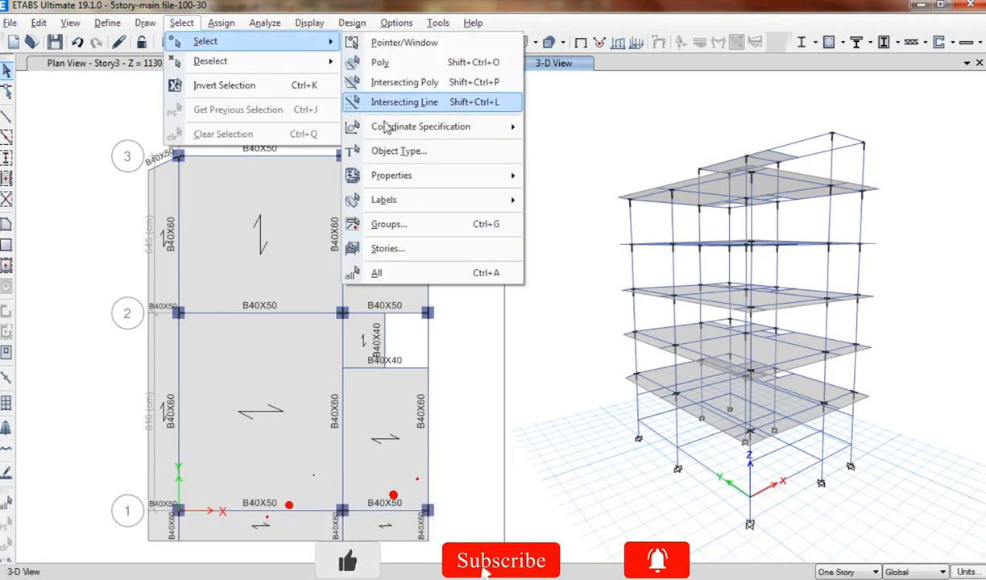
{"action": "left_click", "coordinate": [392, 151]}
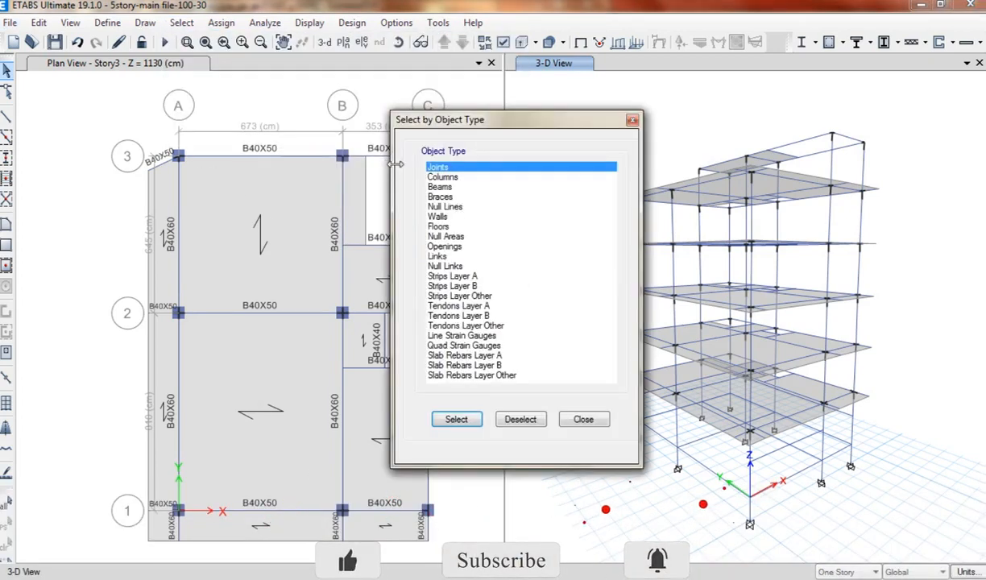
{"action": "left_click", "coordinate": [443, 176]}
{"action": "left_click", "coordinate": [448, 422]}
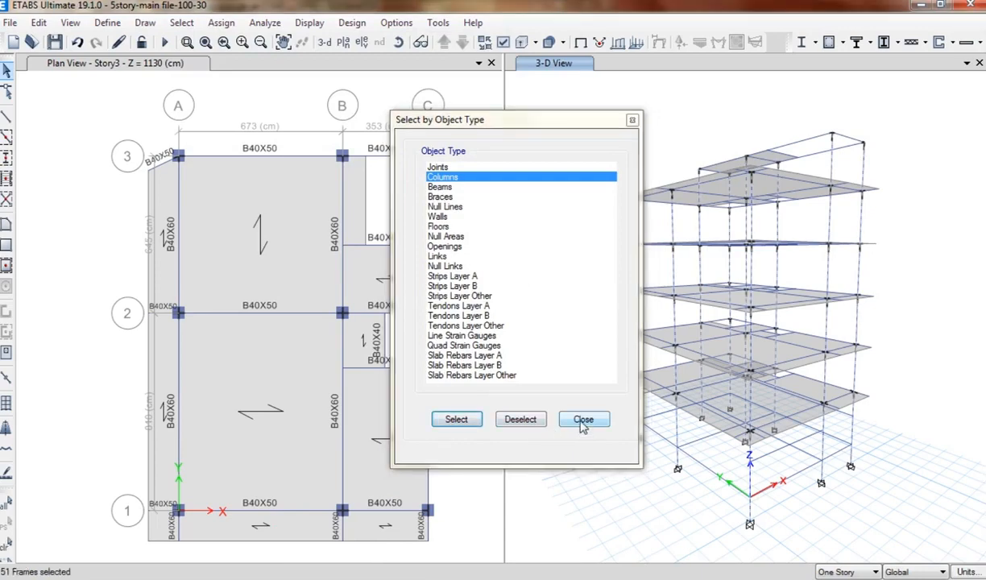
{"action": "left_click", "coordinate": [583, 420]}
In the concrete frame design overwrites for the selected columns, set the major and minor non-sway moment factors to 0.0001
{"action": "left_click", "coordinate": [837, 42]}
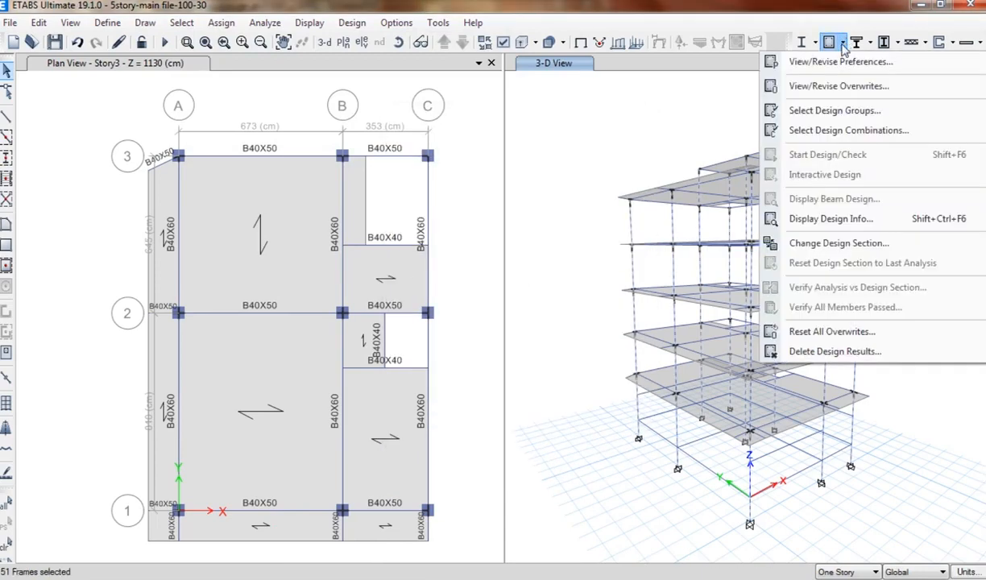
{"action": "left_click", "coordinate": [828, 88]}
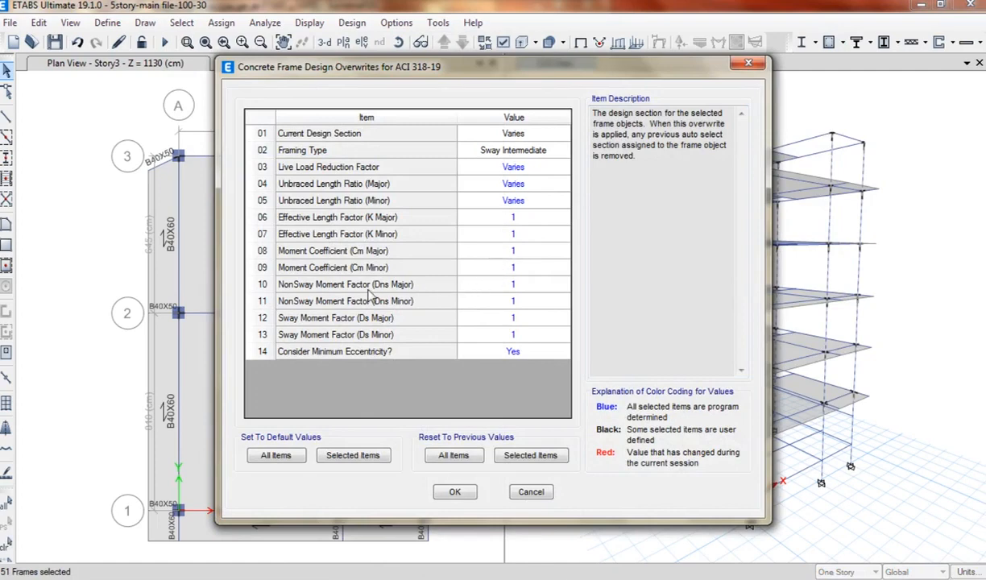
{"action": "left_click", "coordinate": [292, 301]}
{"action": "left_click", "coordinate": [290, 318]}
{"action": "left_click", "coordinate": [295, 335]}
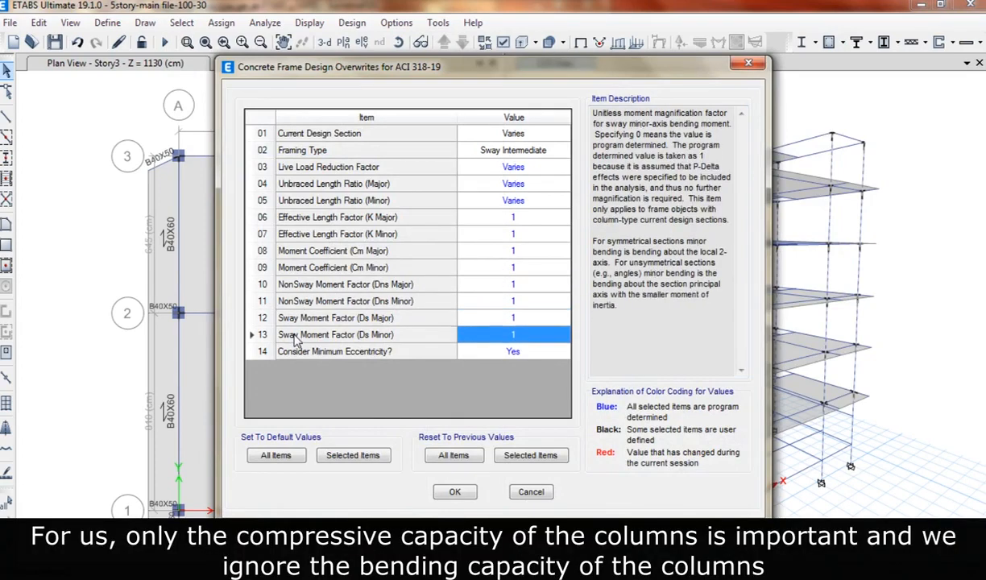
{"action": "left_click", "coordinate": [292, 285]}
{"action": "left_click", "coordinate": [511, 282]}
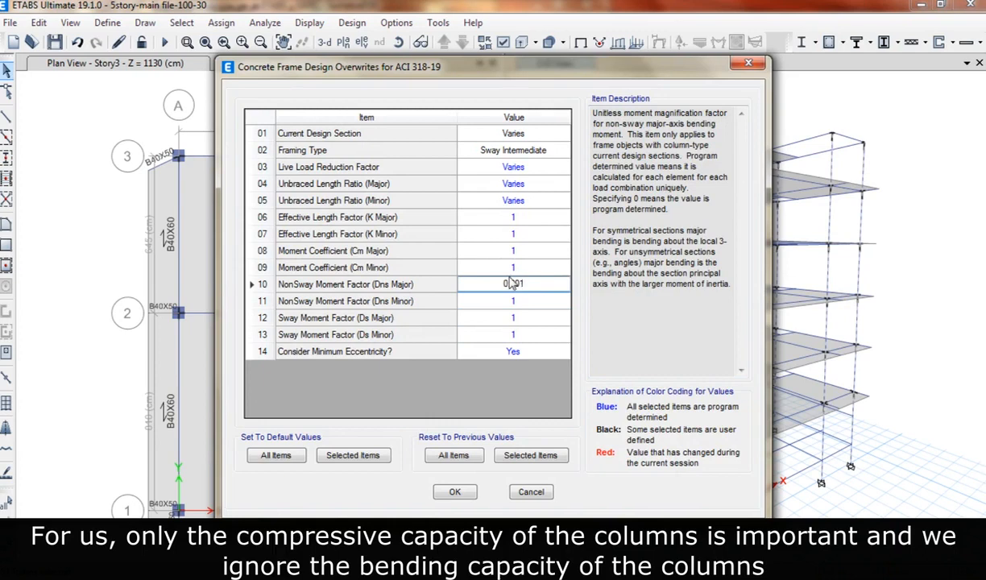
{"action": "type", "text": "0.001"}
{"action": "double_click", "coordinate": [511, 282]}
{"action": "left_click", "coordinate": [519, 301]}
{"action": "type", "text": "0.0001"}
Set the major and minor sway moment factors to 0.0001, turn minimum eccentricity off with No, and apply the overwrites
{"action": "left_click", "coordinate": [514, 318]}
{"action": "type", "text": "0.0001"}
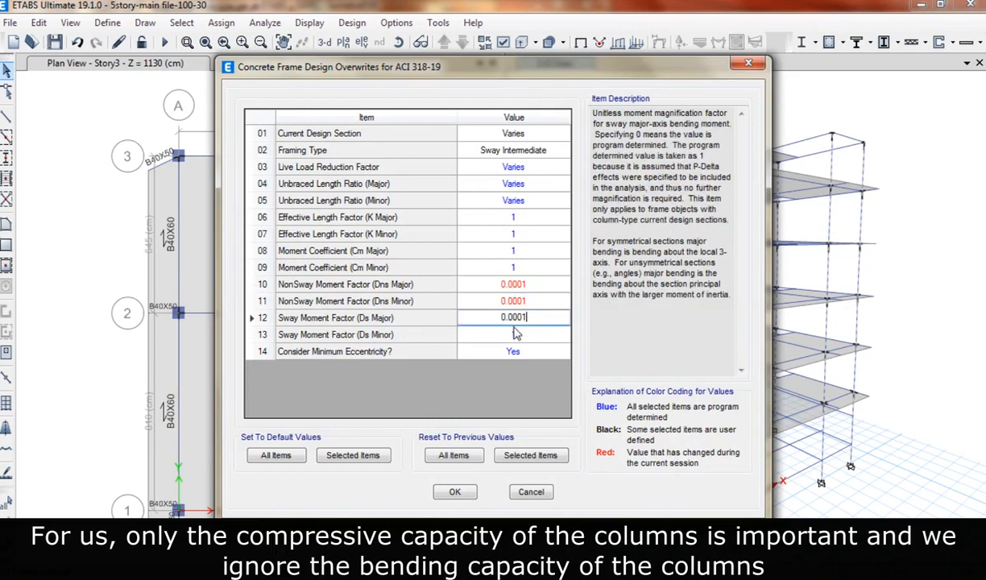
{"action": "left_click", "coordinate": [513, 335]}
{"action": "type", "text": "0.0001"}
{"action": "left_click", "coordinate": [513, 353]}
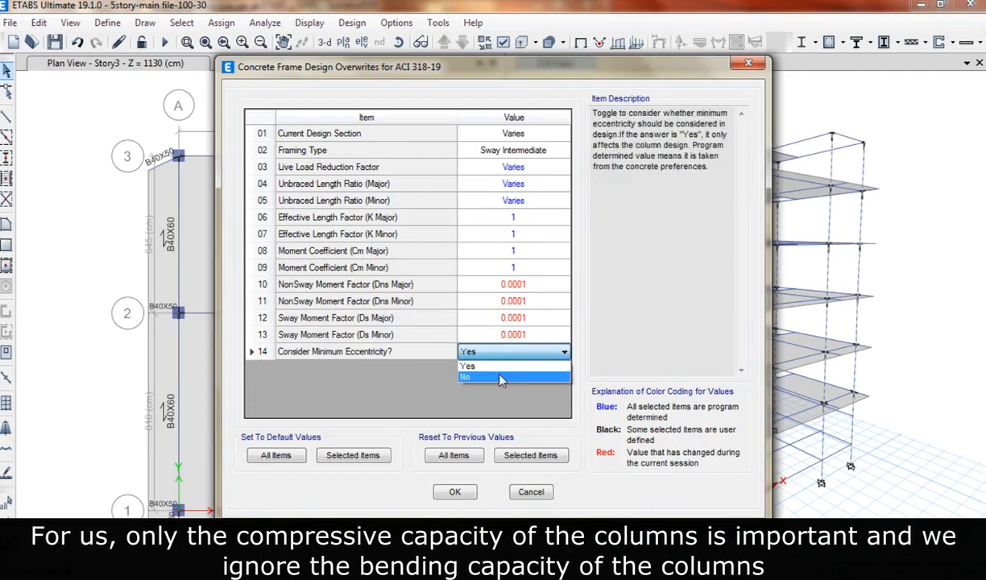
{"action": "left_click", "coordinate": [501, 376]}
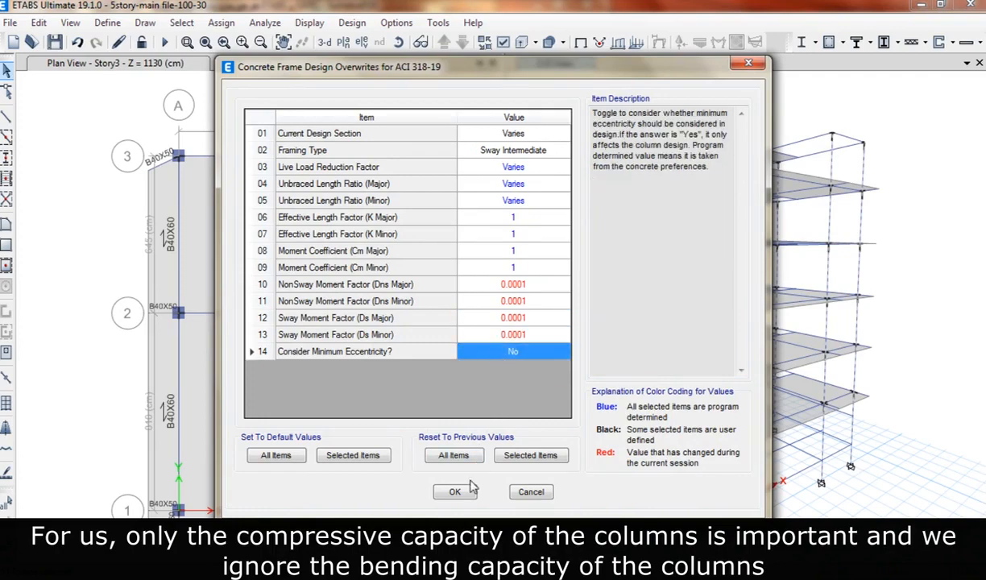
{"action": "left_click", "coordinate": [456, 492]}
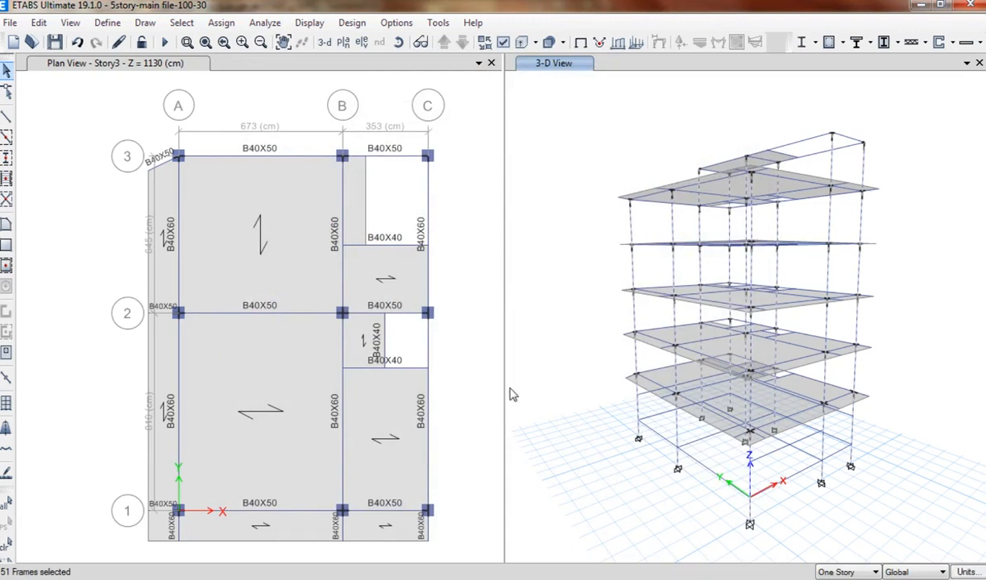
Start a new load combination and assign EX as its first load
{"action": "key", "text": "alt"}
{"action": "left_click", "coordinate": [107, 22]}
{"action": "left_click", "coordinate": [179, 406]}
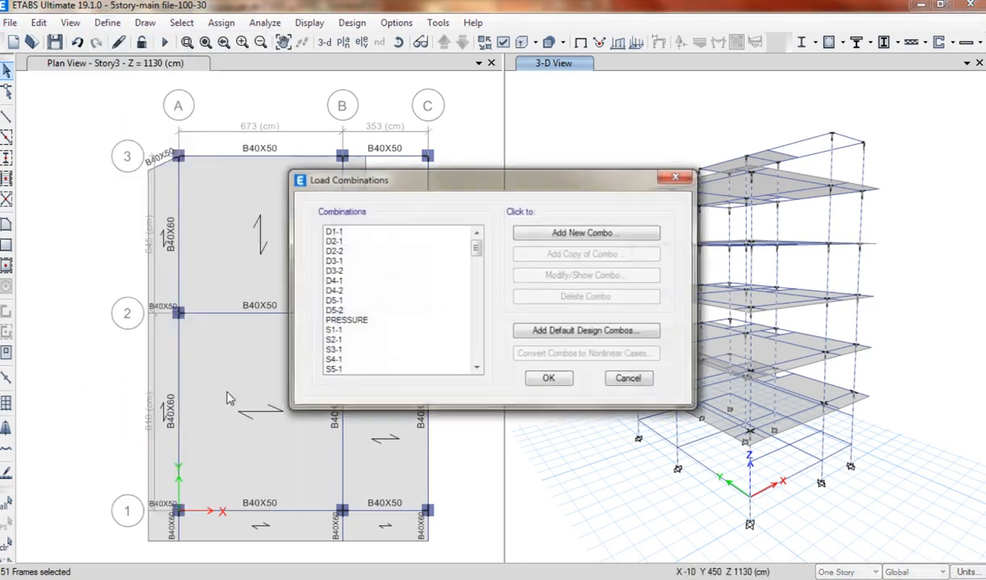
{"action": "left_click", "coordinate": [536, 229]}
{"action": "left_click_drag", "start_coordinate": [525, 181], "coordinate": [480, 176]}
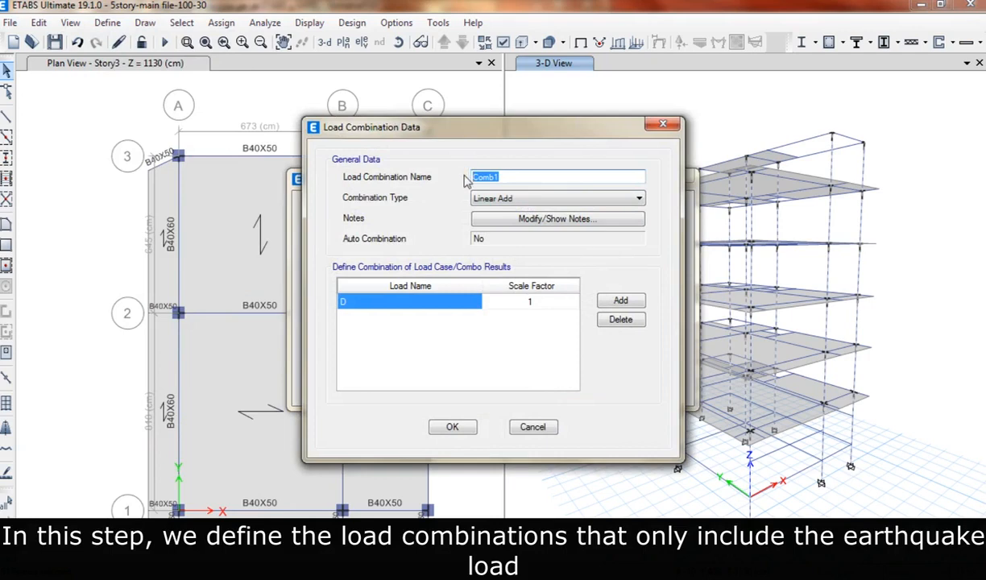
{"action": "left_click", "coordinate": [434, 304]}
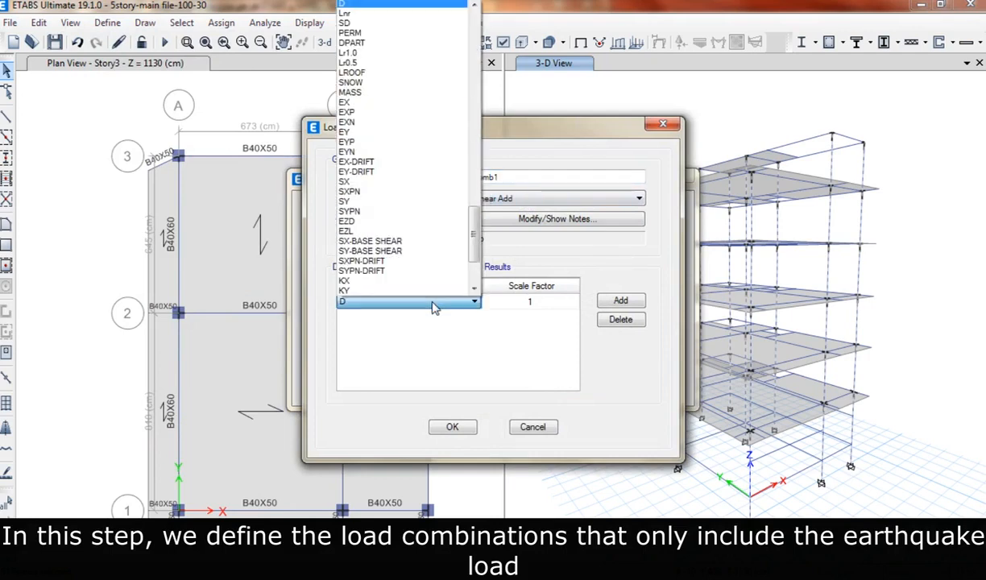
{"action": "left_click", "coordinate": [358, 103]}
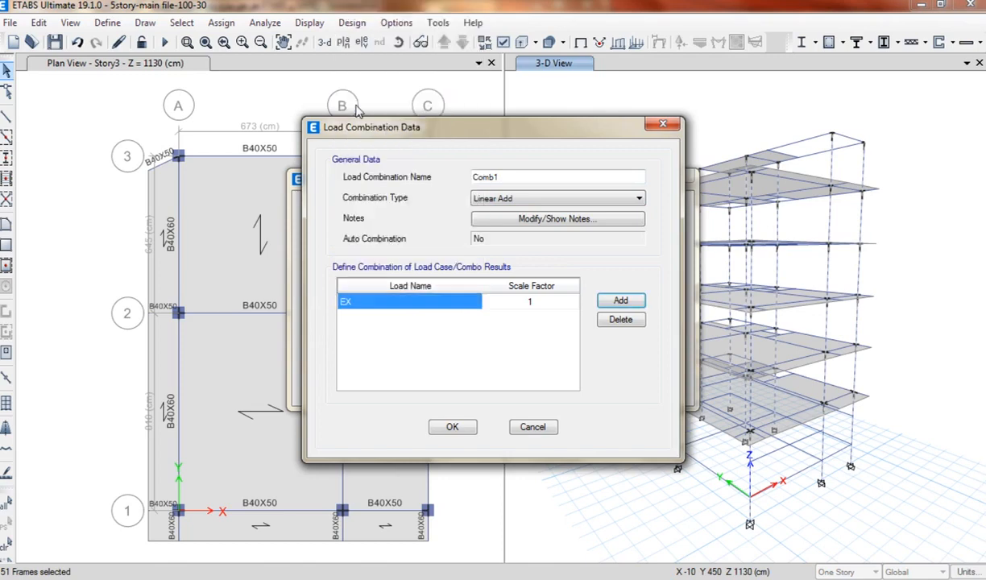
Add a second EX load to the combination with a scale factor of -1
{"action": "left_click", "coordinate": [617, 303]}
{"action": "left_click", "coordinate": [426, 318]}
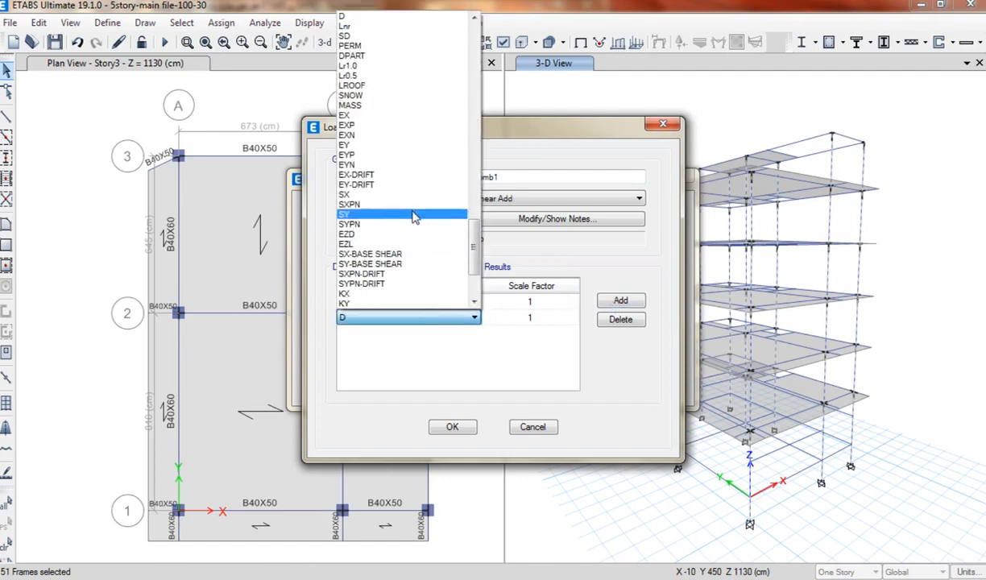
{"action": "left_click", "coordinate": [385, 115]}
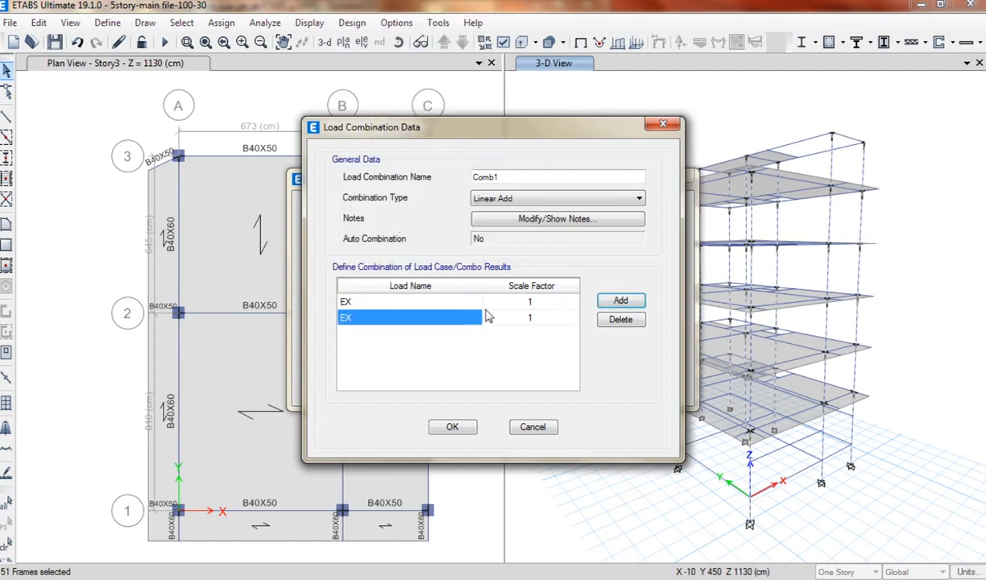
{"action": "left_click", "coordinate": [533, 320]}
{"action": "type", "text": "-1"}
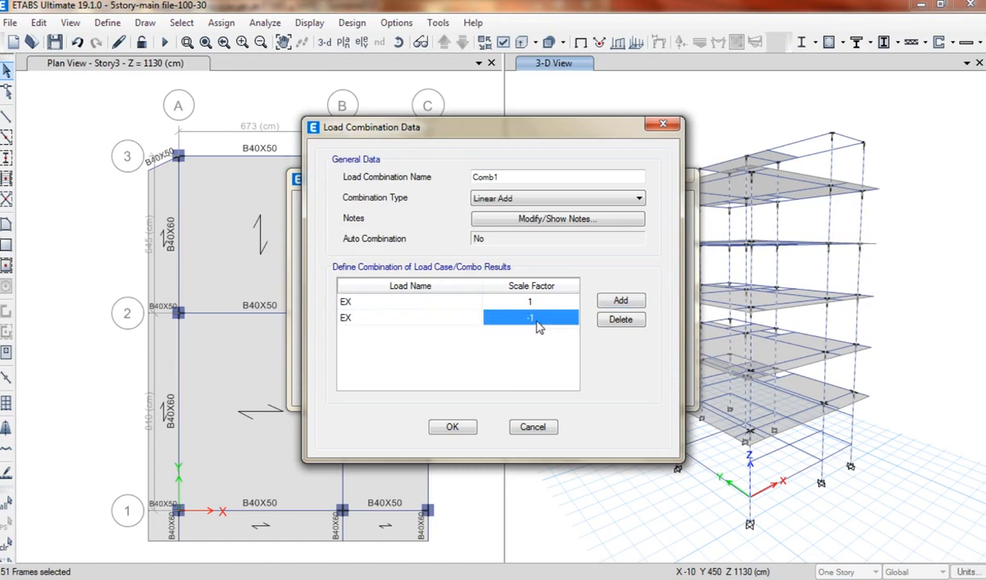
Add two EXP loads to the combination with scale factors of 1 and -1
{"action": "left_click", "coordinate": [619, 301]}
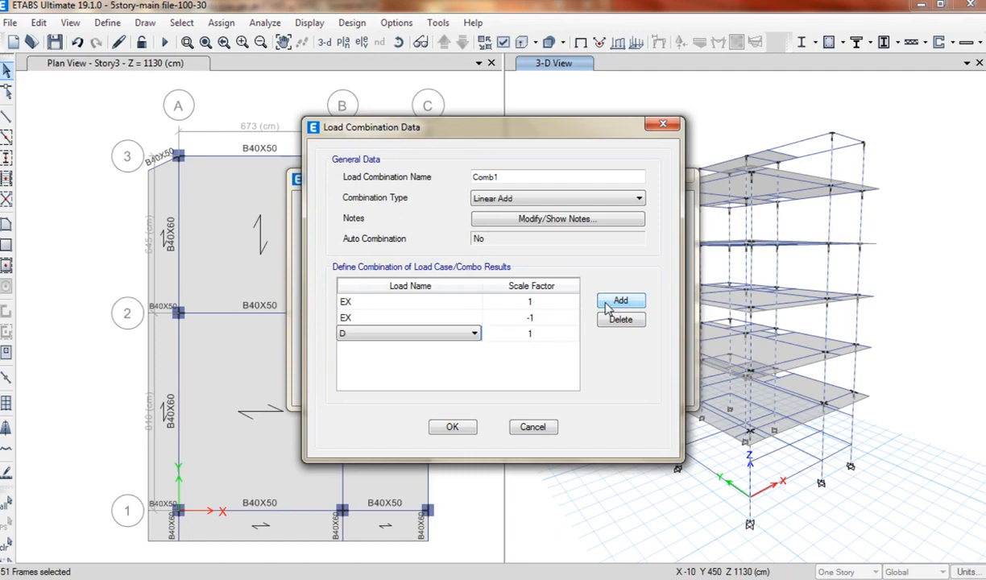
{"action": "left_click", "coordinate": [606, 305]}
{"action": "left_click", "coordinate": [463, 334]}
{"action": "left_click", "coordinate": [456, 333]}
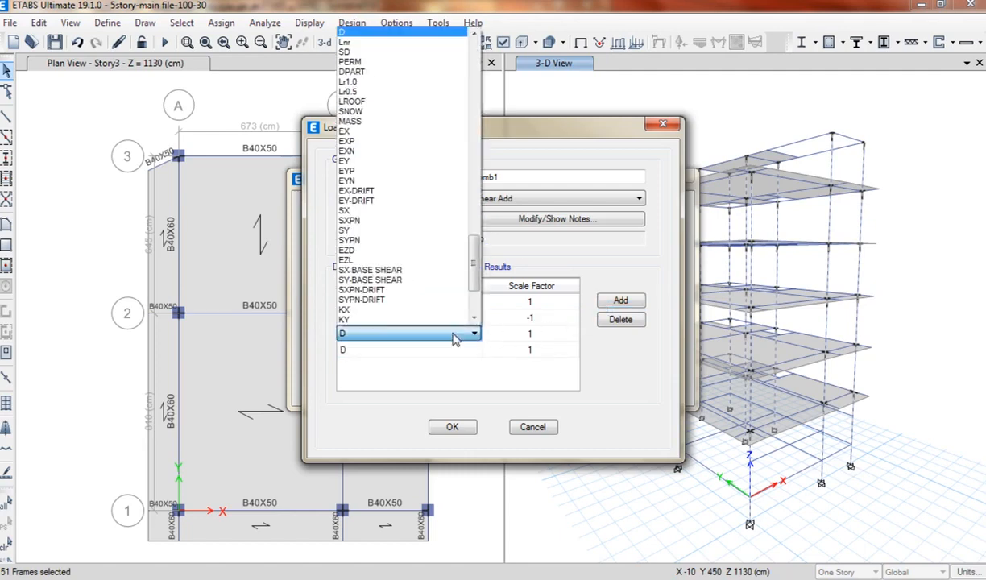
{"action": "left_click", "coordinate": [378, 137]}
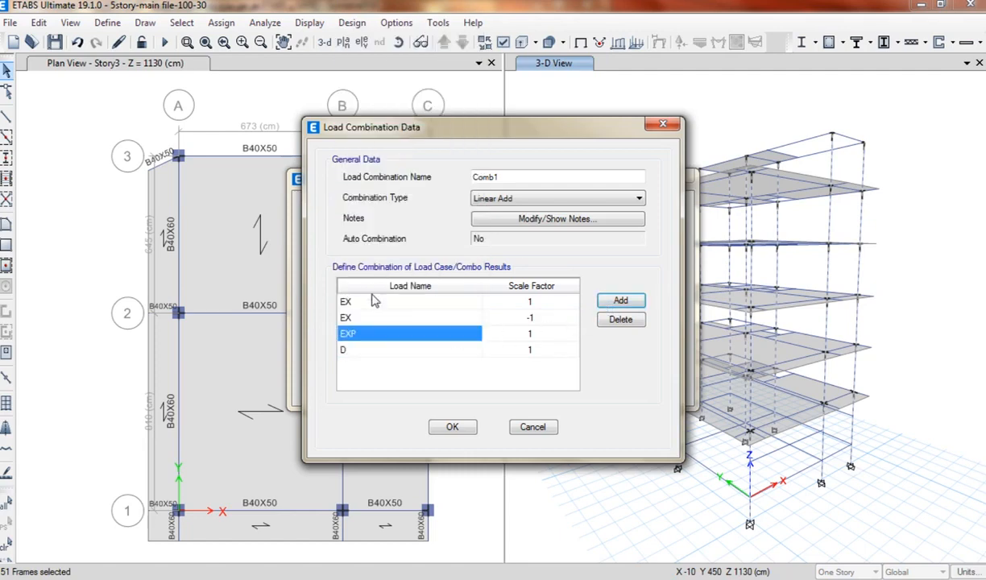
{"action": "left_click", "coordinate": [378, 350]}
{"action": "left_click", "coordinate": [378, 158]}
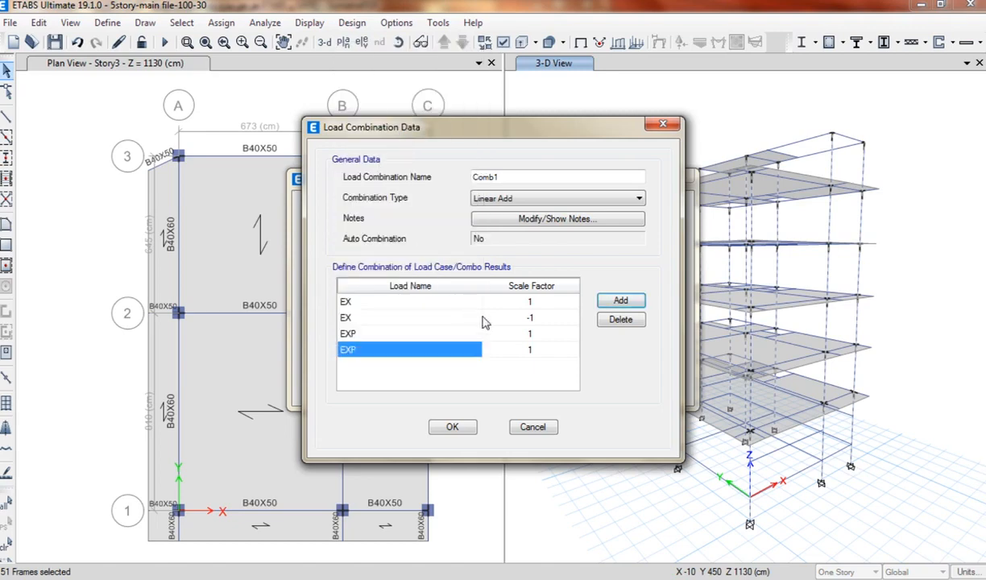
{"action": "left_click", "coordinate": [525, 350]}
{"action": "type", "text": "-1"}
{"action": "key", "text": "Return"}
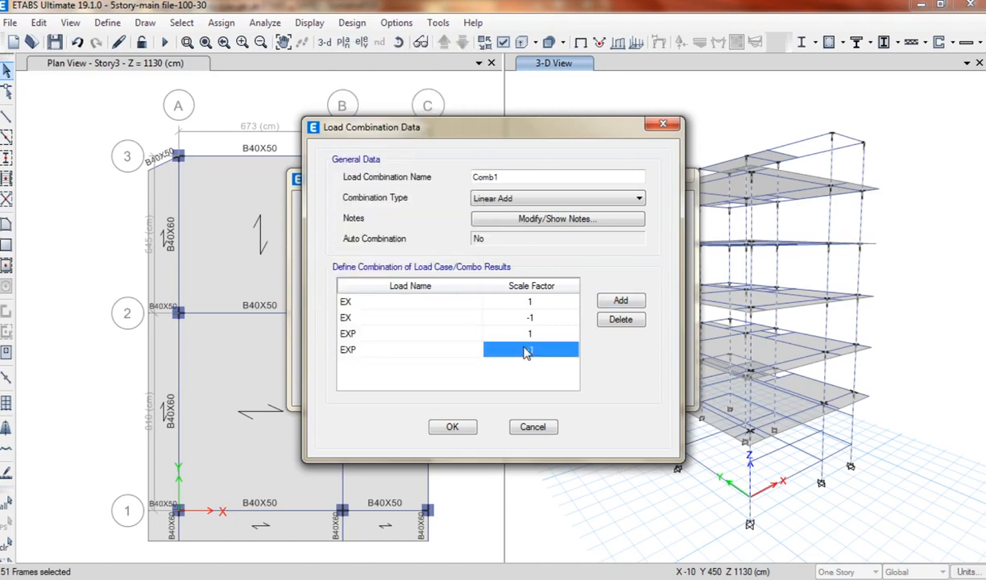
Add two EXN loads to the combination with scale factors of 1 and -1
{"action": "left_click", "coordinate": [618, 300]}
{"action": "left_click", "coordinate": [618, 299]}
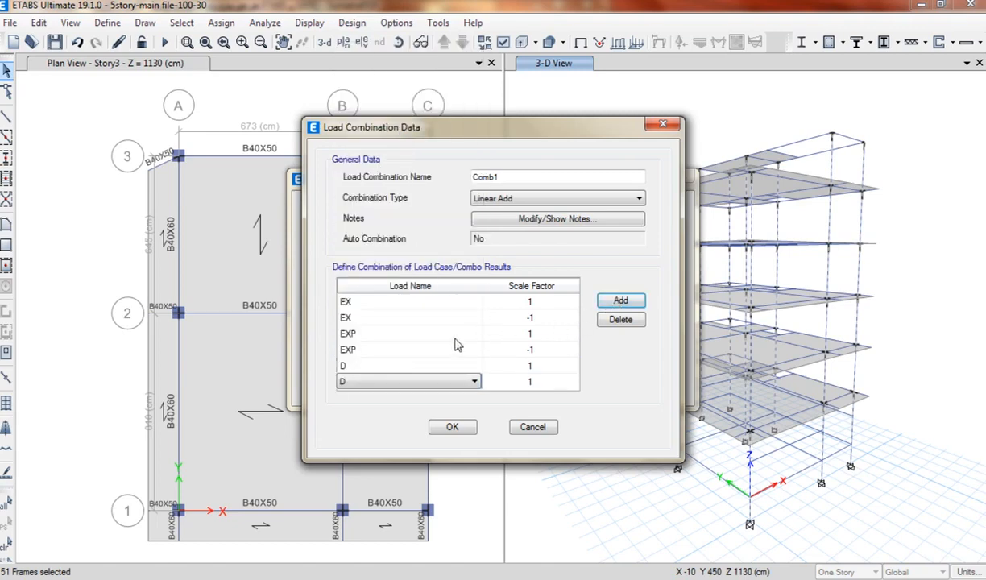
{"action": "left_click", "coordinate": [379, 366]}
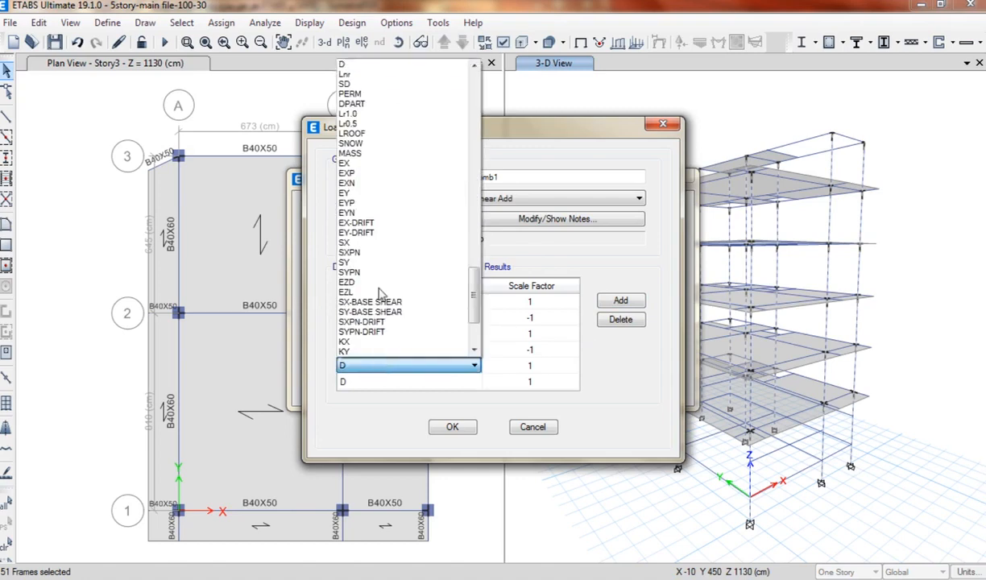
{"action": "left_click", "coordinate": [363, 184]}
{"action": "left_click", "coordinate": [362, 382]}
{"action": "left_click", "coordinate": [363, 226]}
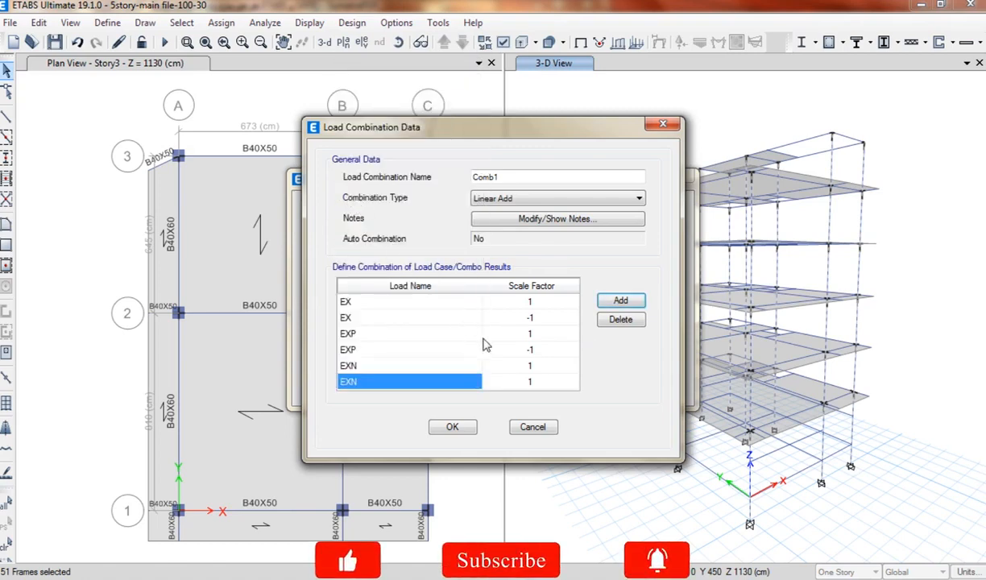
{"action": "left_click", "coordinate": [525, 385]}
{"action": "type", "text": "-1"}
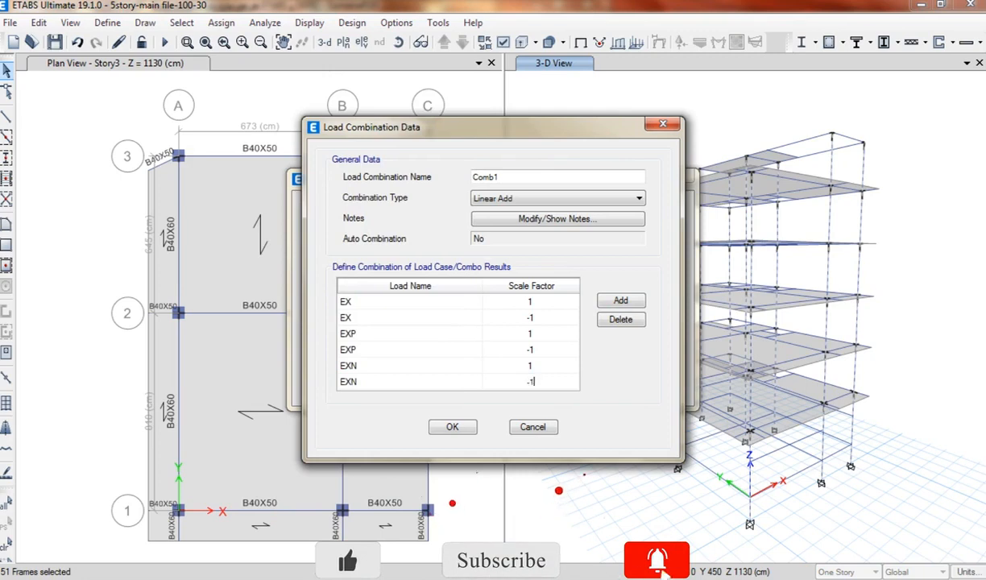
Set the combination type to Envelope, name the combination X-EARTHQUAKE, and save it
{"action": "key", "text": "Return"}
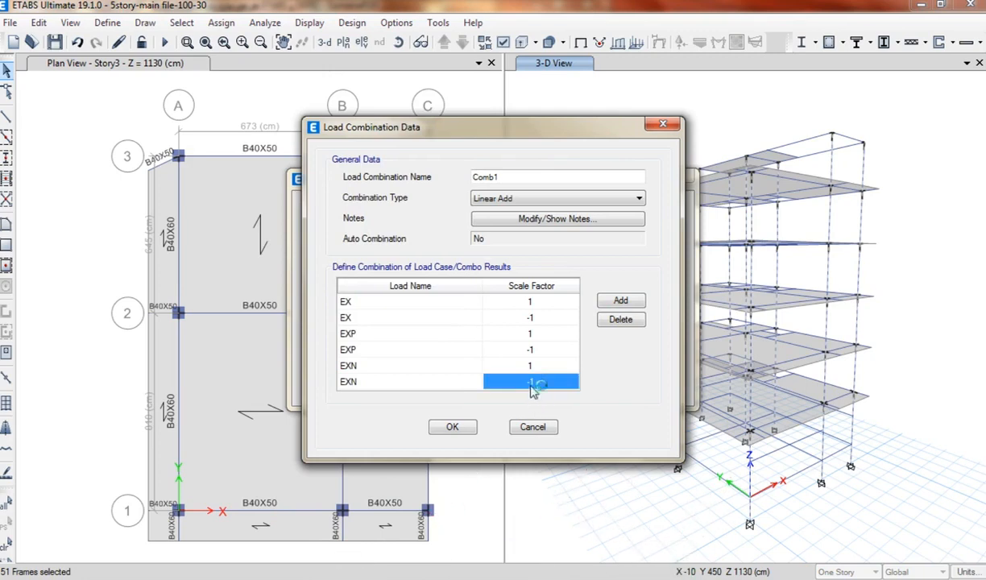
{"action": "left_click", "coordinate": [500, 199]}
{"action": "left_click", "coordinate": [487, 221]}
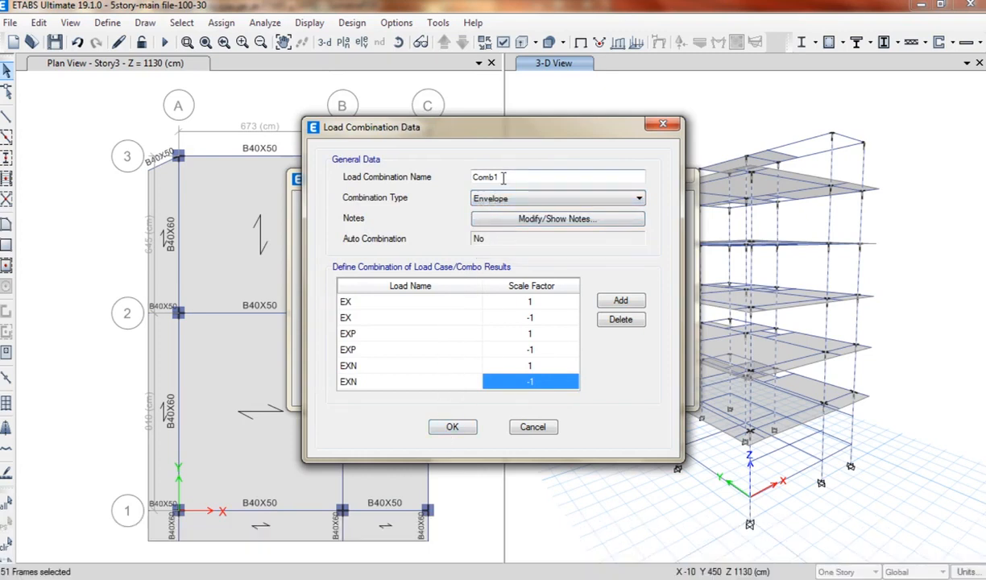
{"action": "left_click_drag", "start_coordinate": [503, 178], "coordinate": [466, 179]}
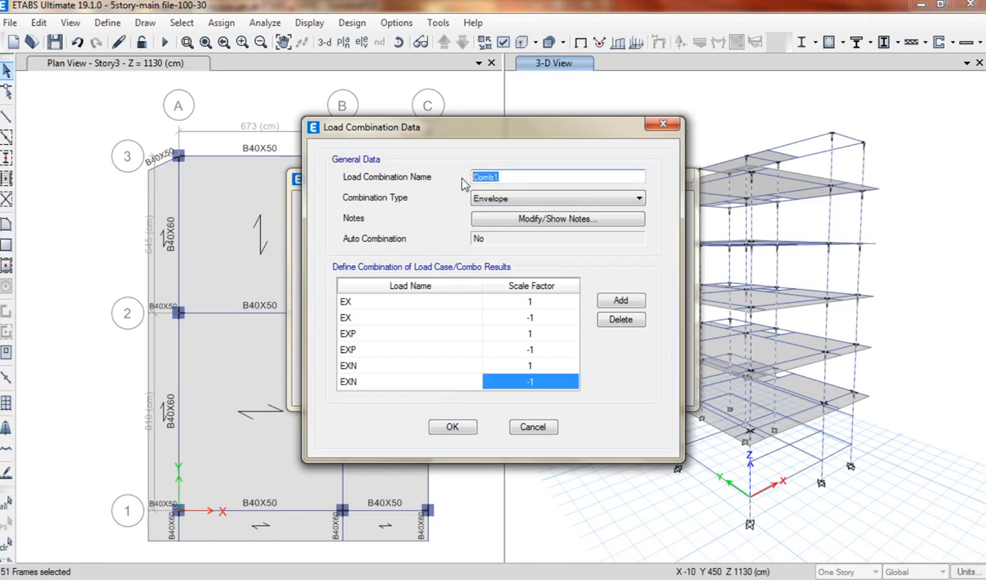
{"action": "type", "text": "X-EARTHQUAKE"}
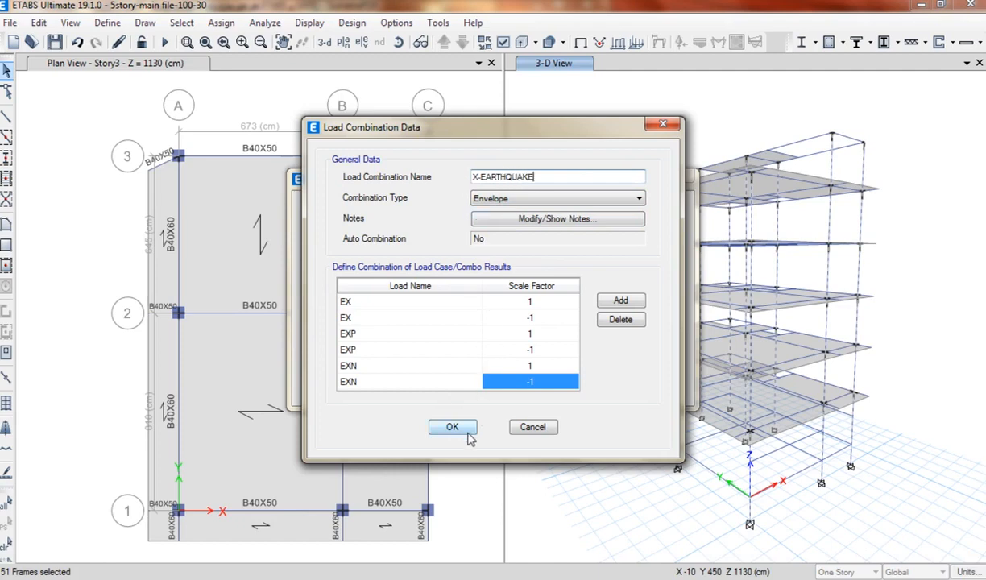
{"action": "left_click_drag", "start_coordinate": [548, 178], "coordinate": [419, 181]}
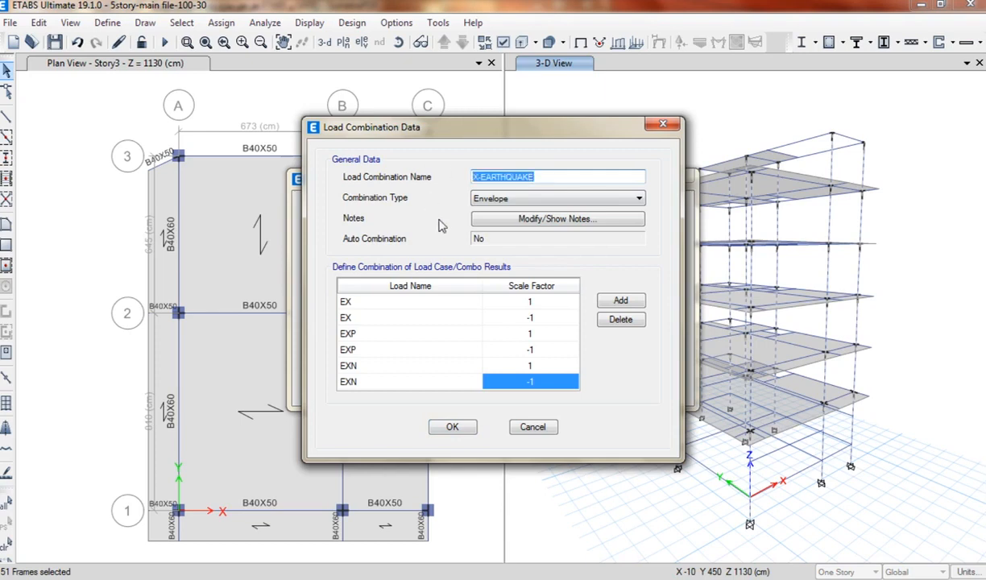
{"action": "left_click", "coordinate": [452, 426]}
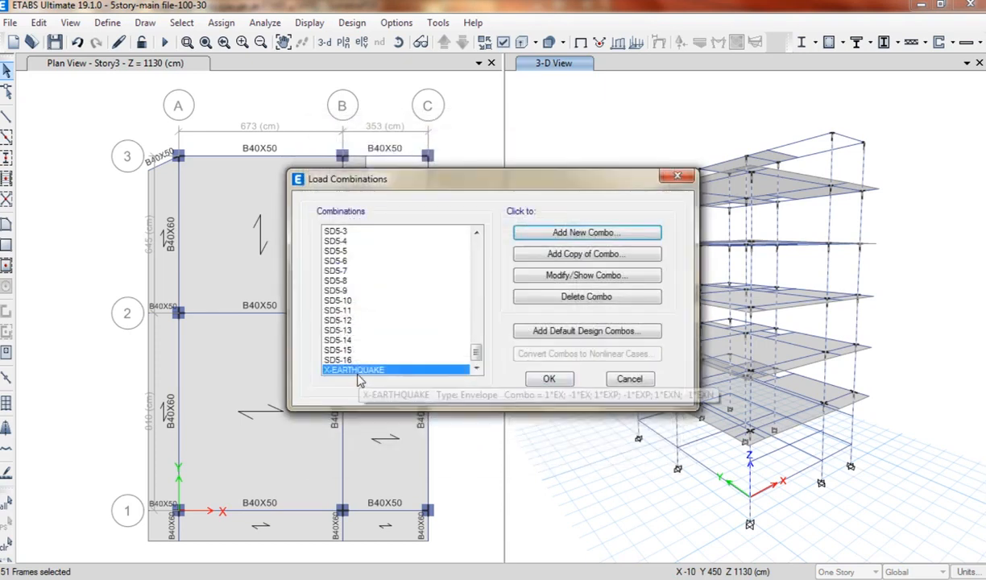
Copy the X-EARTHQUAKE combination as Y-EARTHQUAKE and change its two EX loads to EY
{"action": "left_click", "coordinate": [510, 274]}
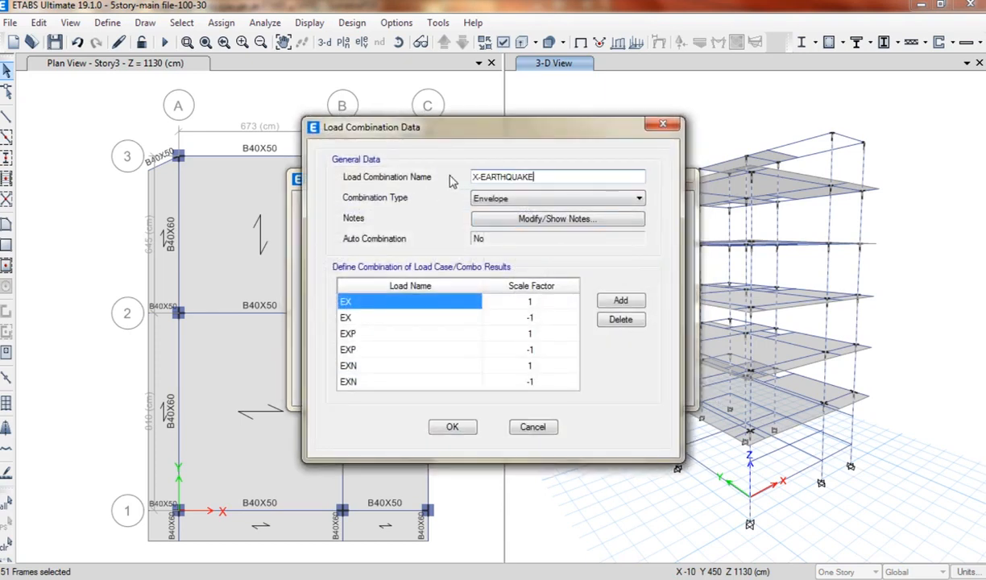
{"action": "left_click_drag", "start_coordinate": [478, 177], "coordinate": [445, 187]}
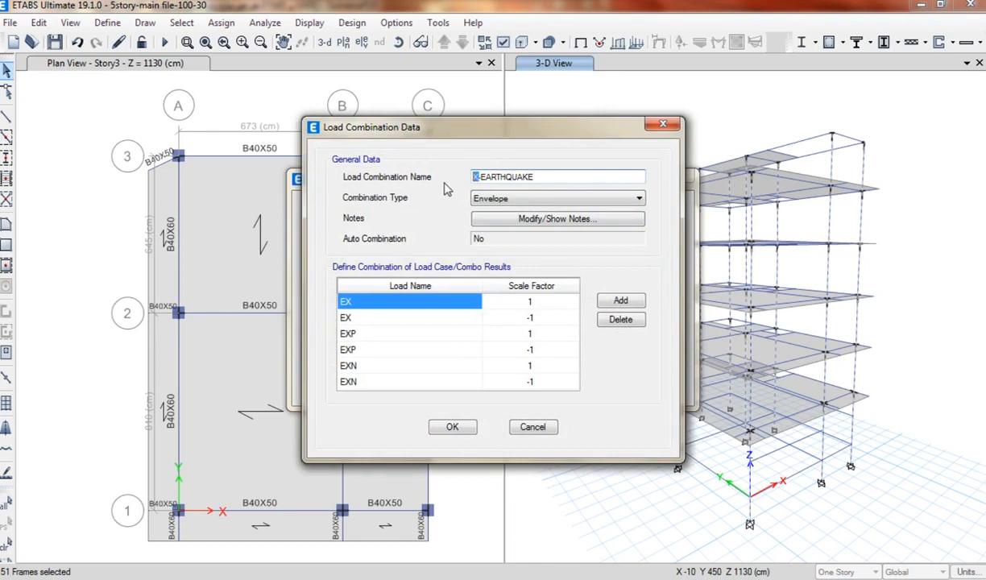
{"action": "left_click", "coordinate": [368, 309]}
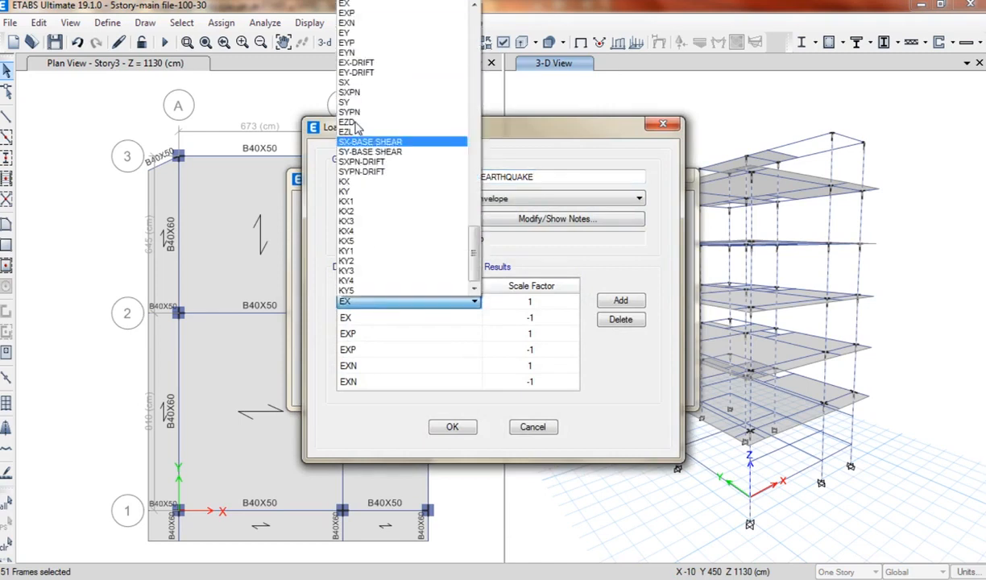
{"action": "left_click", "coordinate": [348, 32]}
{"action": "left_click", "coordinate": [357, 322]}
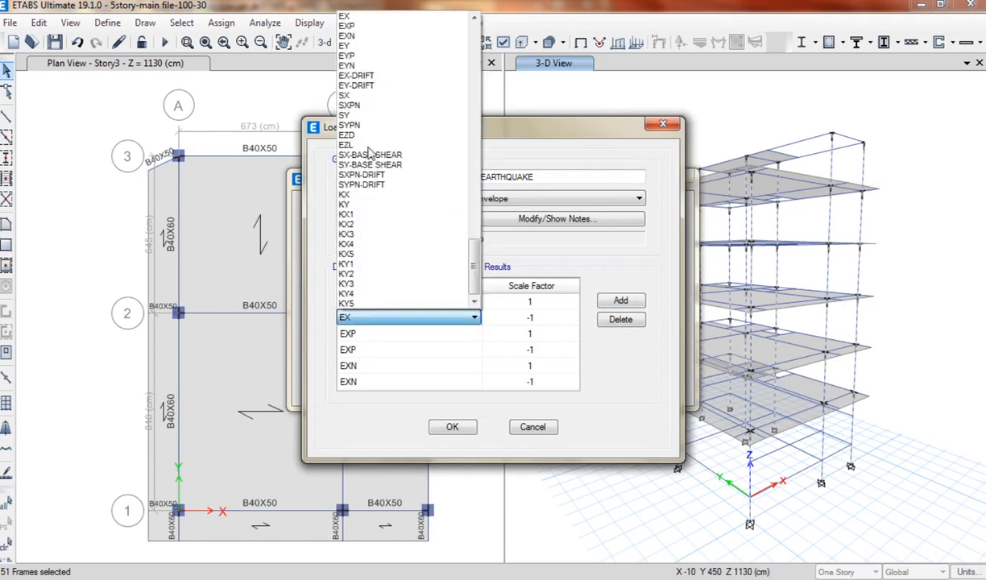
{"action": "left_click", "coordinate": [377, 46]}
Change both EXP loads in the Y-EARTHQUAKE combination to EYP
{"action": "left_click", "coordinate": [358, 333]}
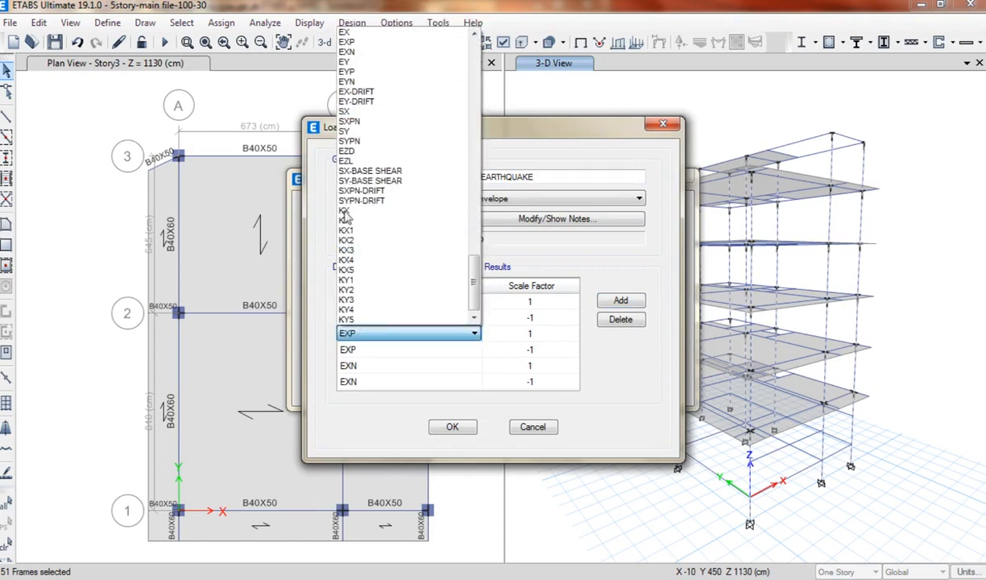
{"action": "left_click", "coordinate": [355, 78]}
{"action": "left_click", "coordinate": [351, 351]}
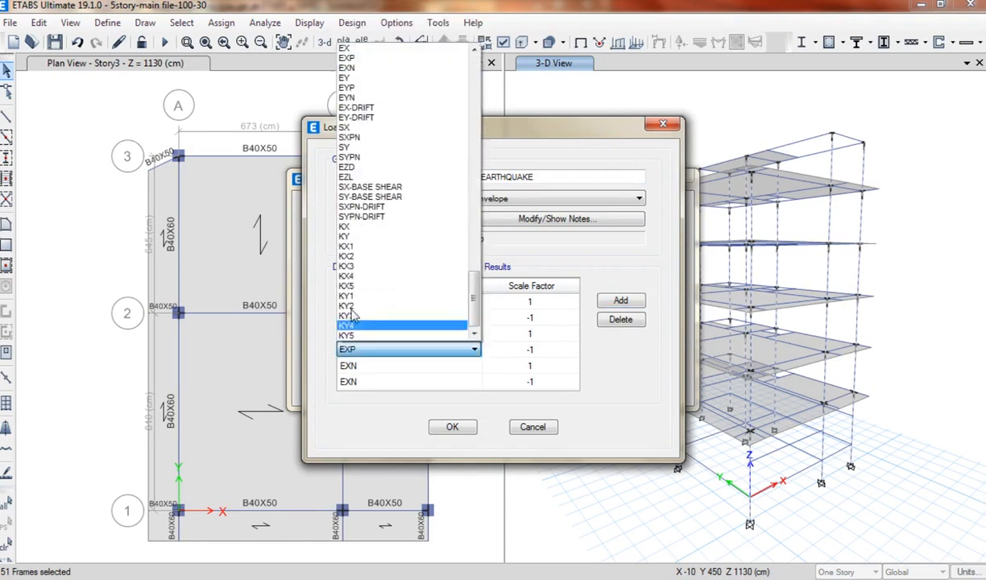
{"action": "left_click", "coordinate": [358, 87]}
Change both EXN loads in Y-EARTHQUAKE to EYN and save the load combinations
{"action": "left_click", "coordinate": [367, 367]}
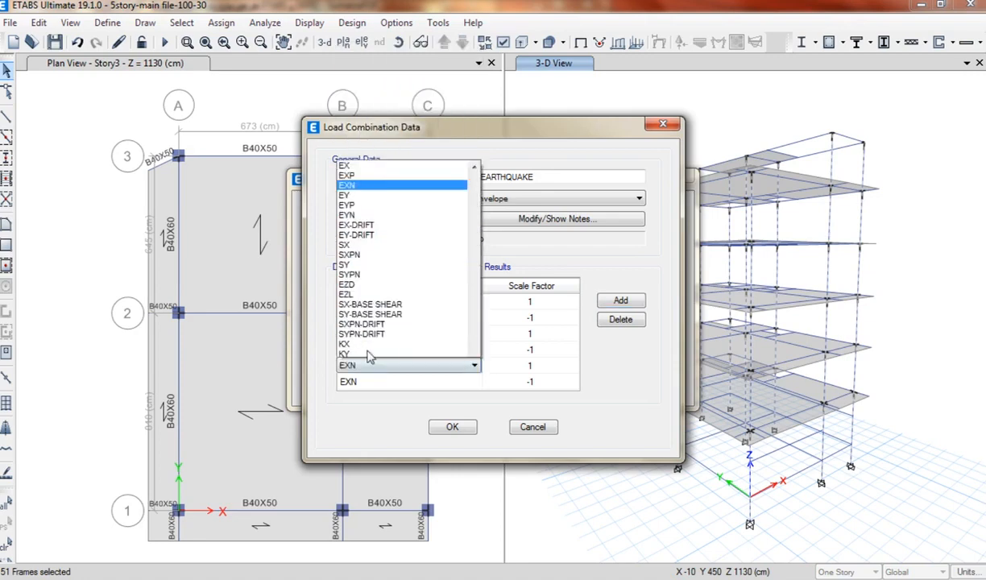
{"action": "left_click", "coordinate": [355, 113]}
{"action": "left_click", "coordinate": [367, 381]}
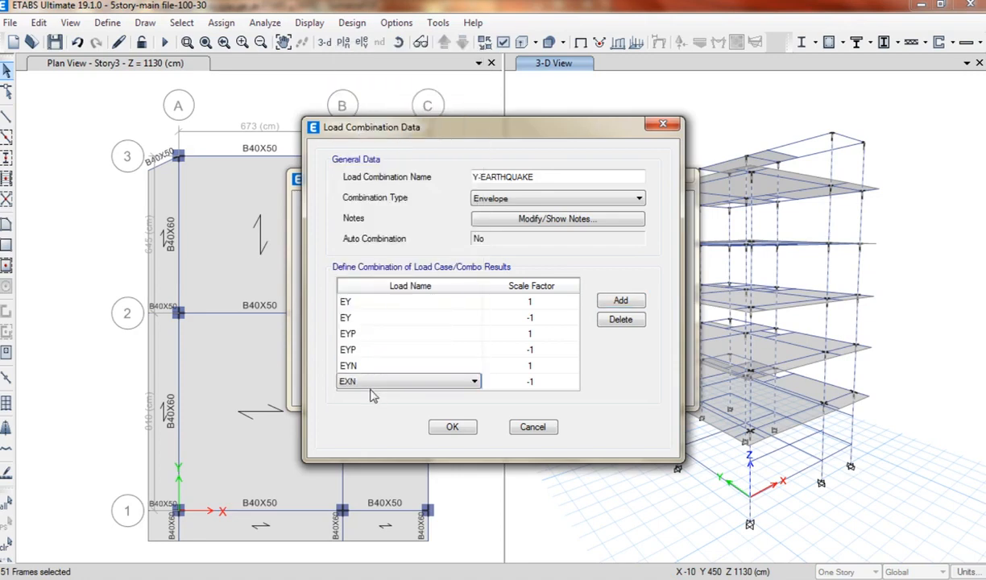
{"action": "left_click", "coordinate": [355, 383]}
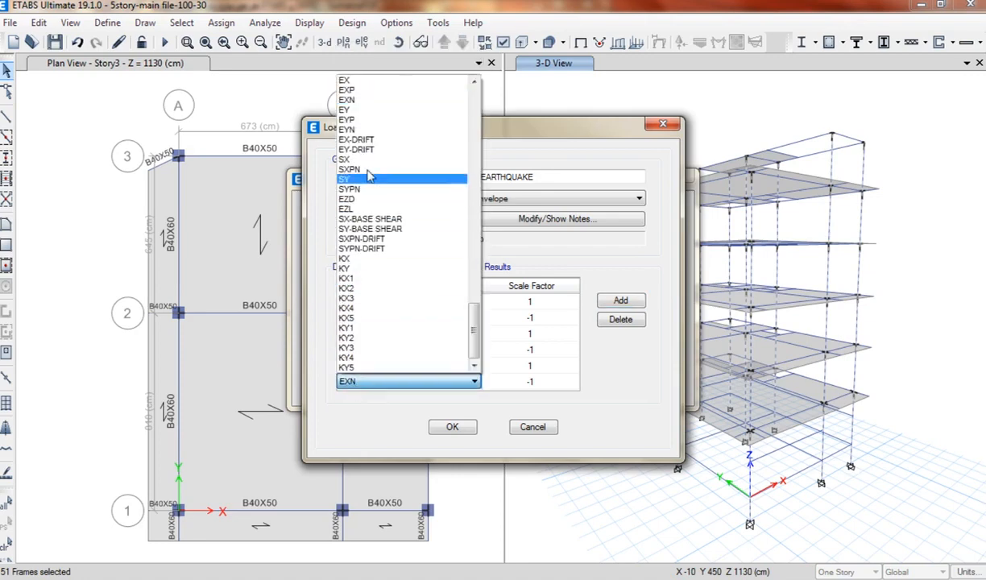
{"action": "left_click", "coordinate": [359, 129]}
{"action": "left_click", "coordinate": [493, 377]}
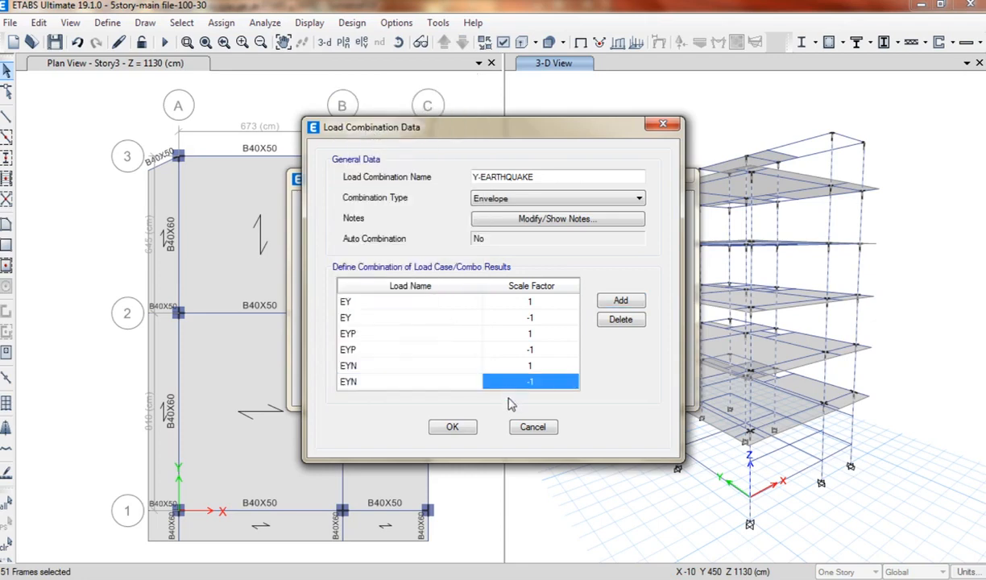
{"action": "left_click", "coordinate": [452, 427]}
{"action": "left_click", "coordinate": [554, 379]}
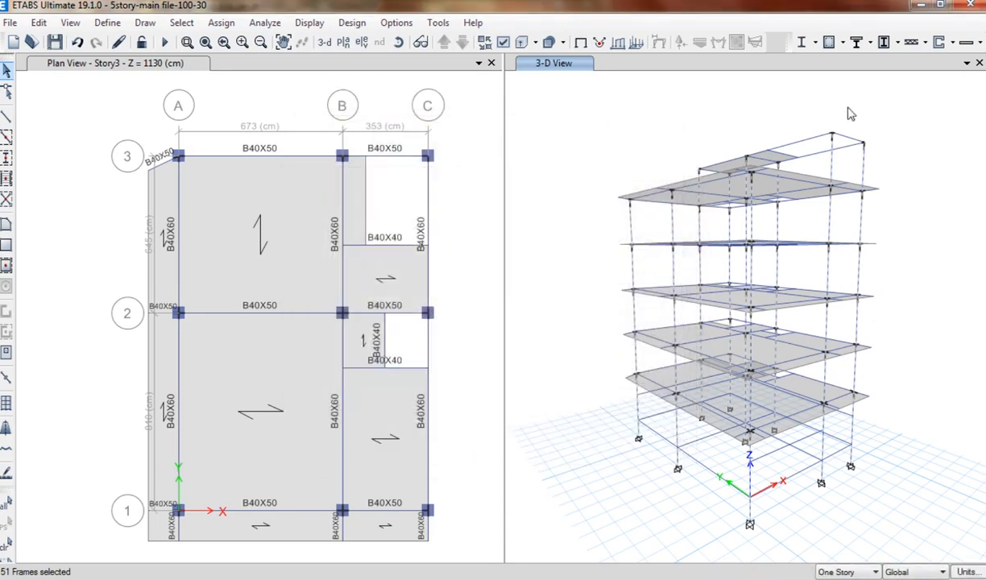
Replace all concrete frame design combinations, D1-1 through D5-2, with only X-EARTHQUAKE and Y-EARTHQUAKE
{"action": "left_click", "coordinate": [842, 44]}
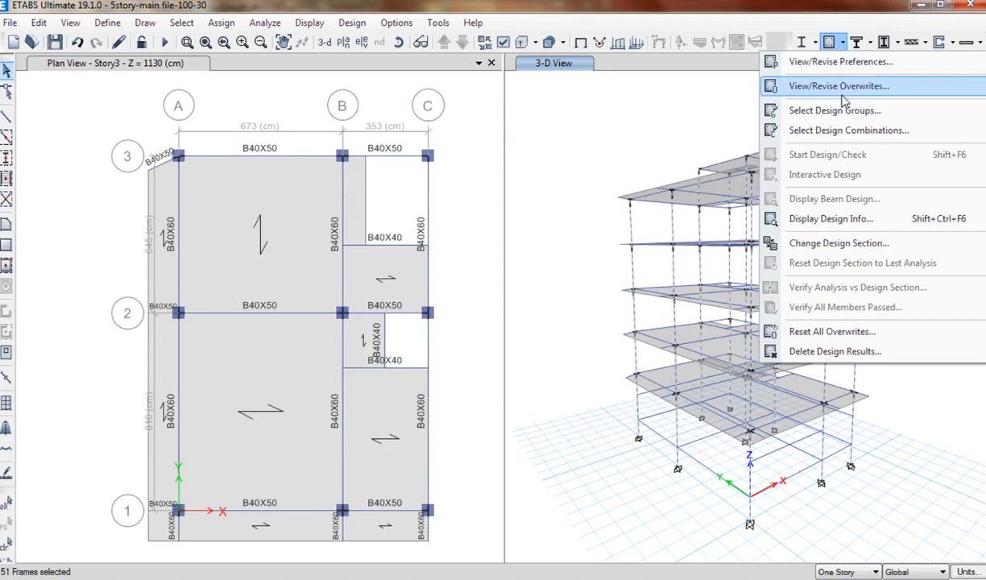
{"action": "left_click", "coordinate": [843, 131]}
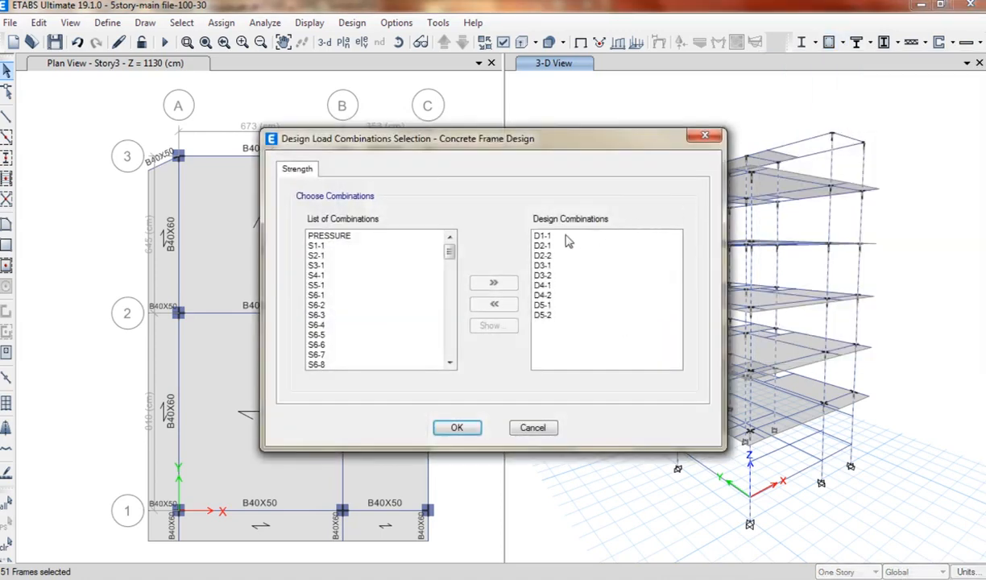
{"action": "left_click_drag", "start_coordinate": [543, 234], "coordinate": [543, 315]}
{"action": "left_click", "coordinate": [494, 303]}
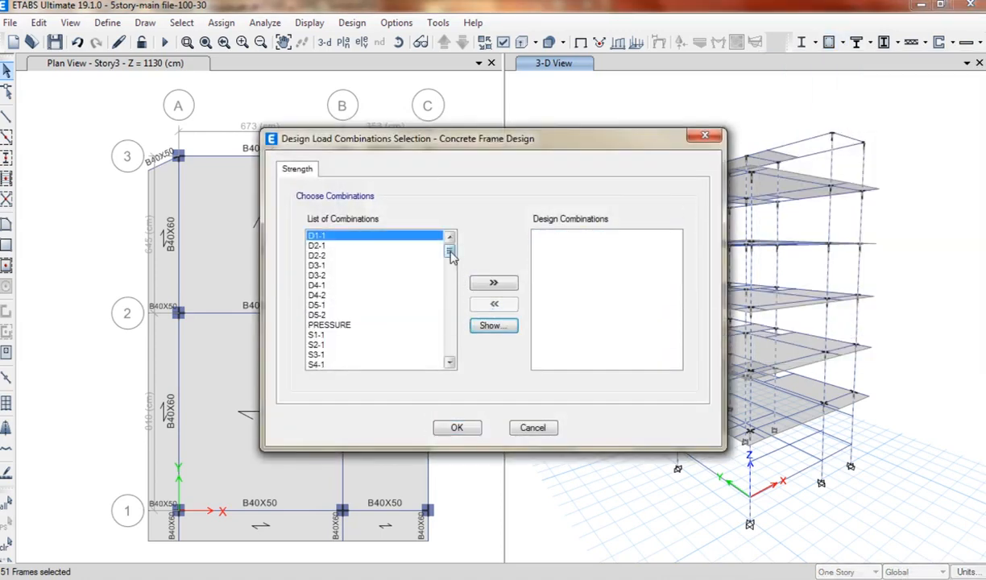
{"action": "left_click_drag", "start_coordinate": [449, 253], "coordinate": [450, 349]}
{"action": "left_click_drag", "start_coordinate": [337, 355], "coordinate": [342, 364]}
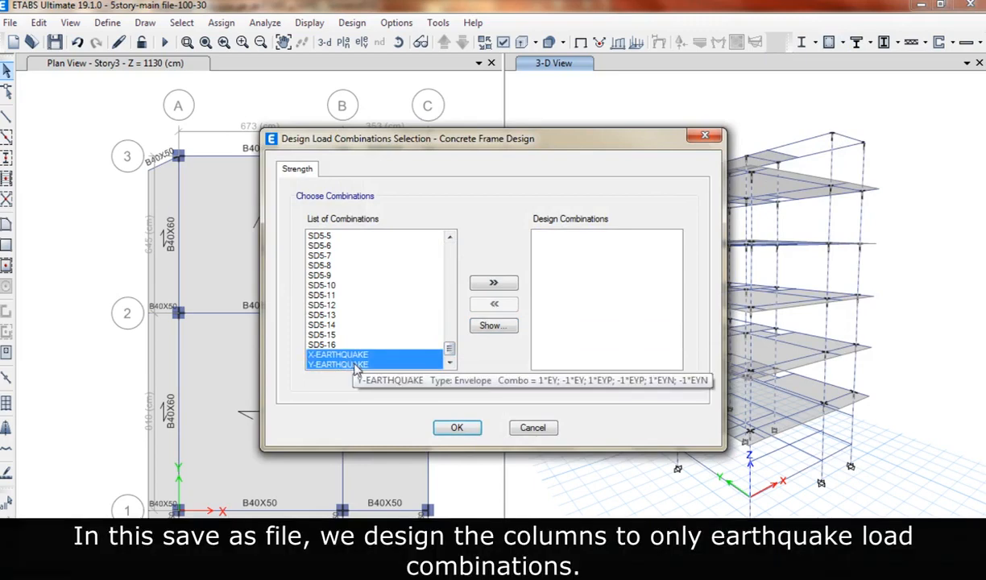
{"action": "left_click", "coordinate": [494, 283]}
{"action": "left_click", "coordinate": [456, 428]}
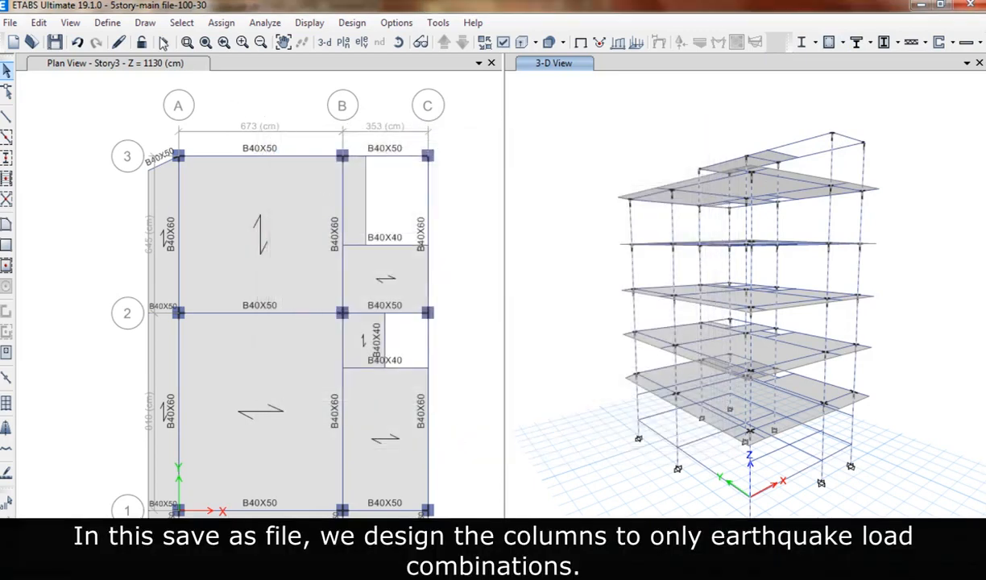
Run the analysis and start the concrete frame design check of the model
{"action": "left_click", "coordinate": [163, 43]}
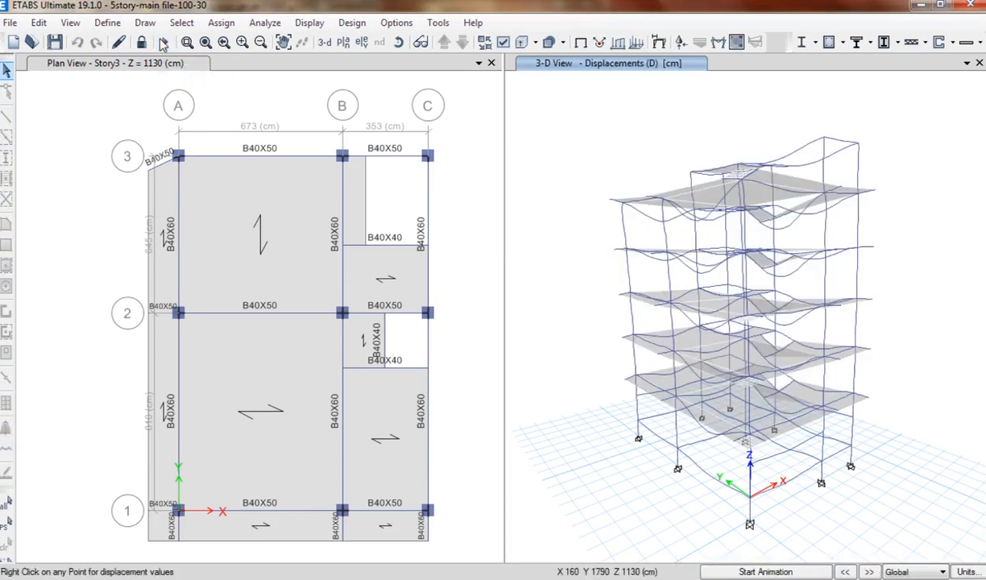
{"action": "left_click", "coordinate": [830, 44]}
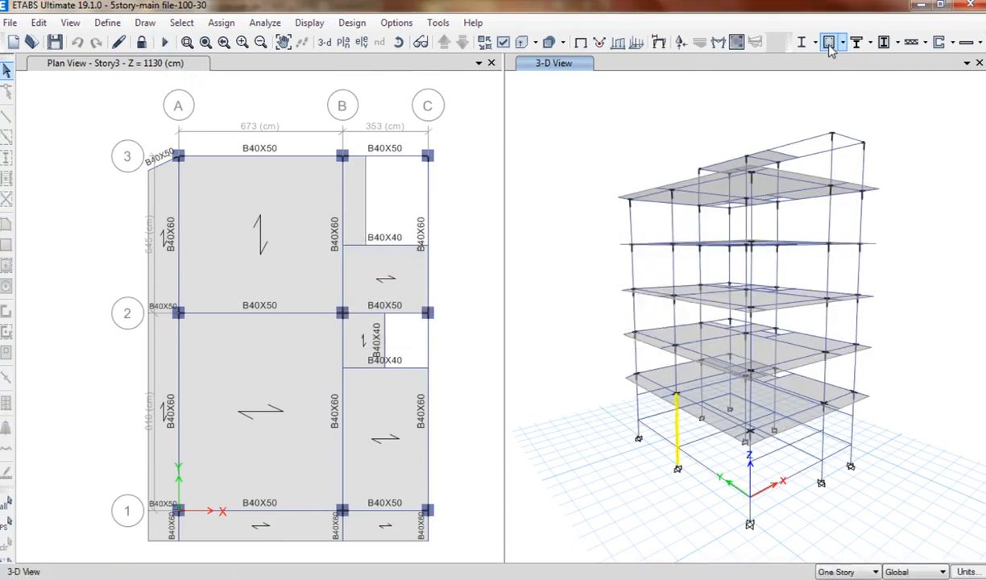
Display the Column P-M-M Interaction Ratios in the 3-D view and examine the values in the lower-story columns
{"action": "left_click", "coordinate": [842, 43]}
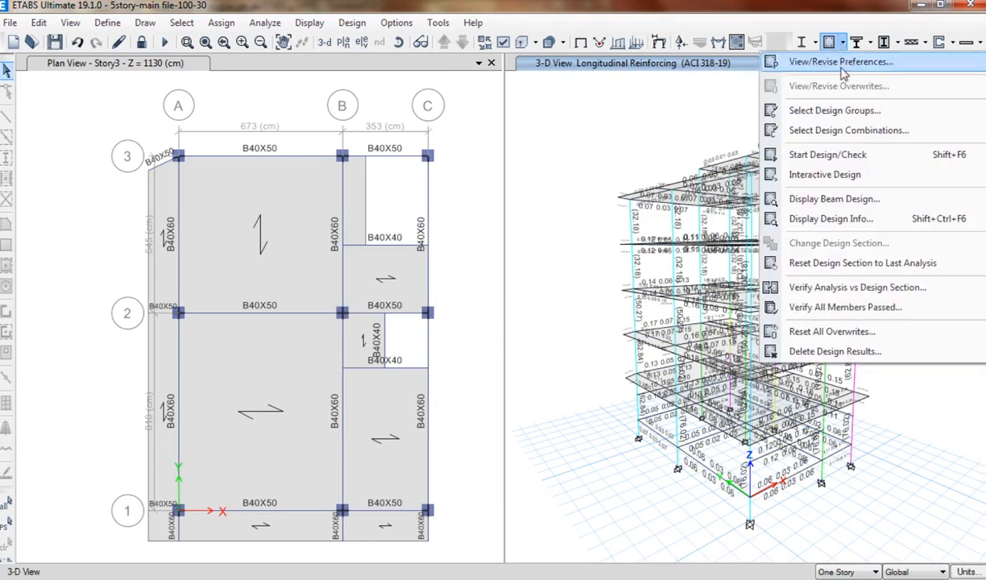
{"action": "left_click", "coordinate": [836, 199]}
{"action": "left_click", "coordinate": [594, 334]}
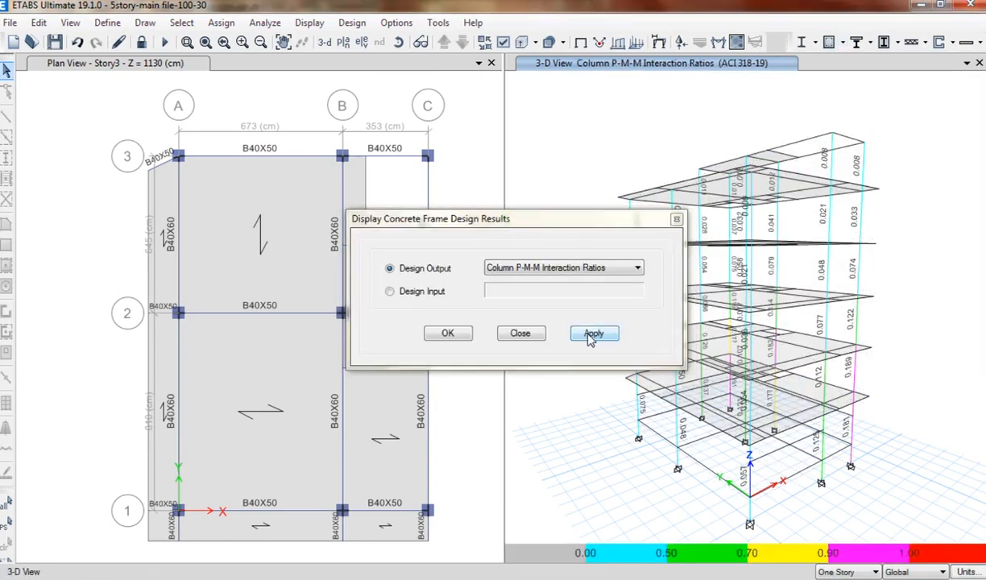
{"action": "left_click", "coordinate": [444, 335]}
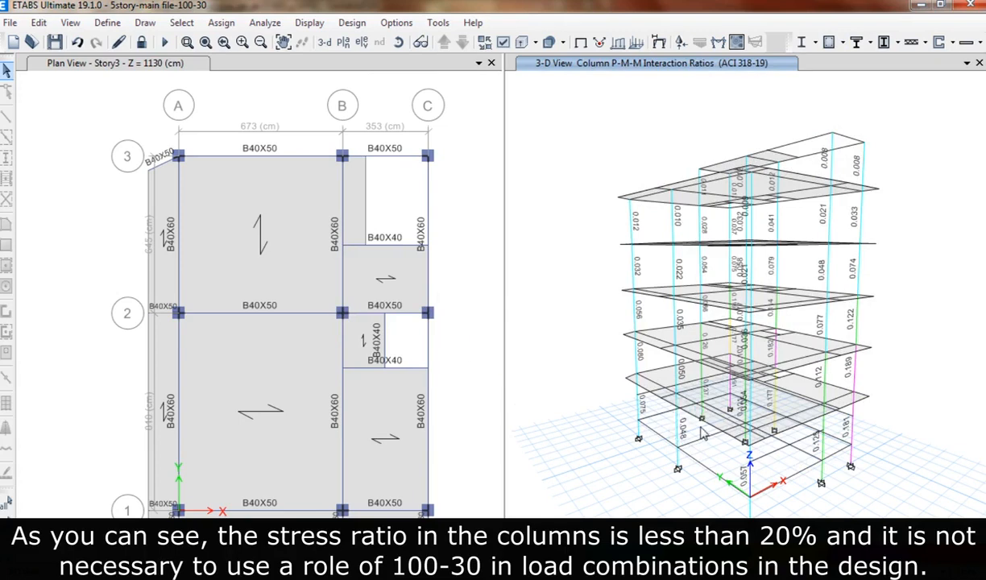
{"action": "middle_click_drag", "start_coordinate": [700, 427], "coordinate": [702, 387], "text": "shift"}
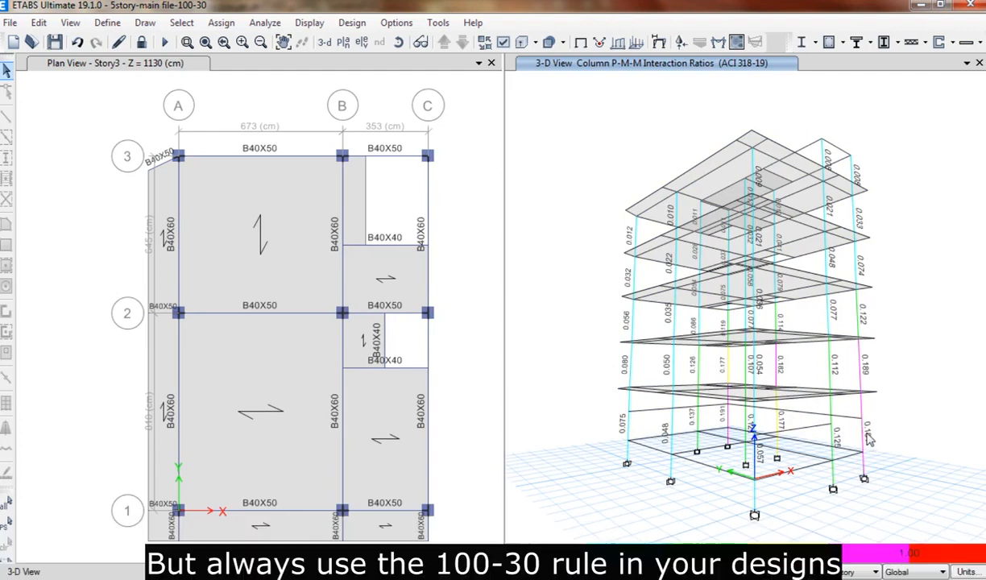
{"action": "mouse_move", "coordinate": [864, 364]}
{"action": "mouse_move", "coordinate": [745, 418]}
{"action": "scroll", "coordinate": [728, 420], "scroll_direction": "up", "scroll_amount": 2}
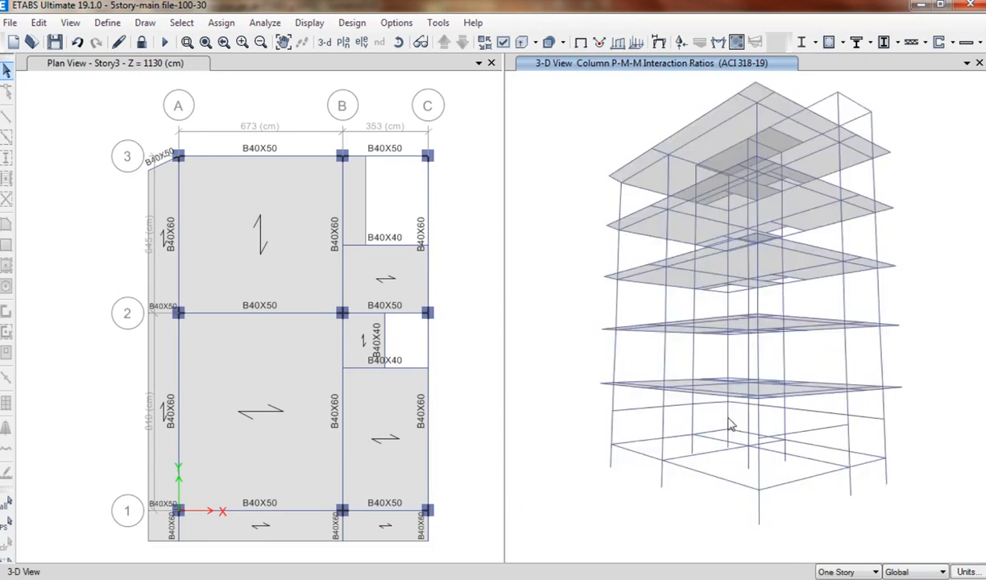